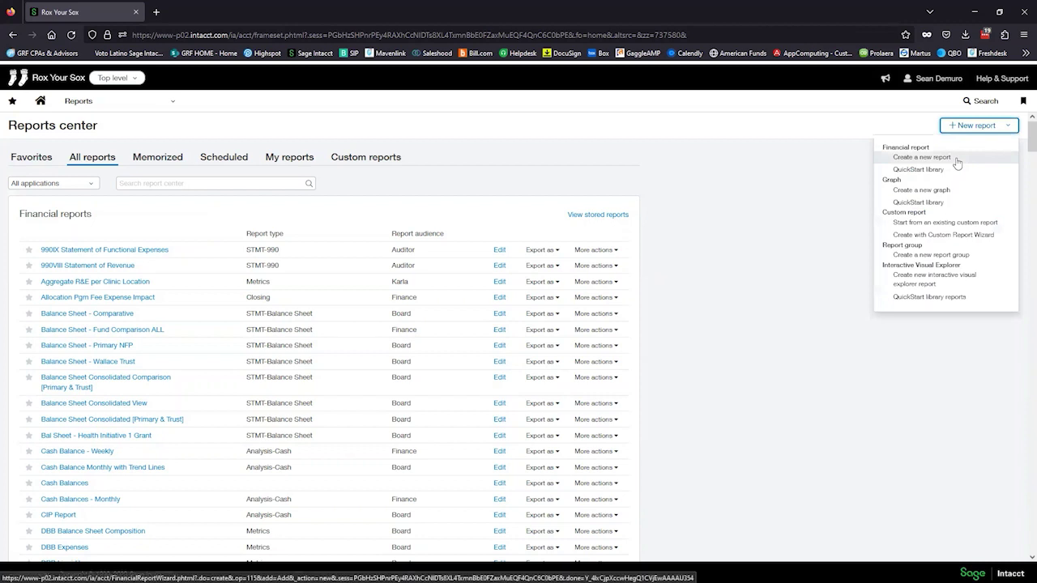
Create report '1. Actual vs Budget - CY' with rows from the Change In Net Assets account group.
left_click(922, 157)
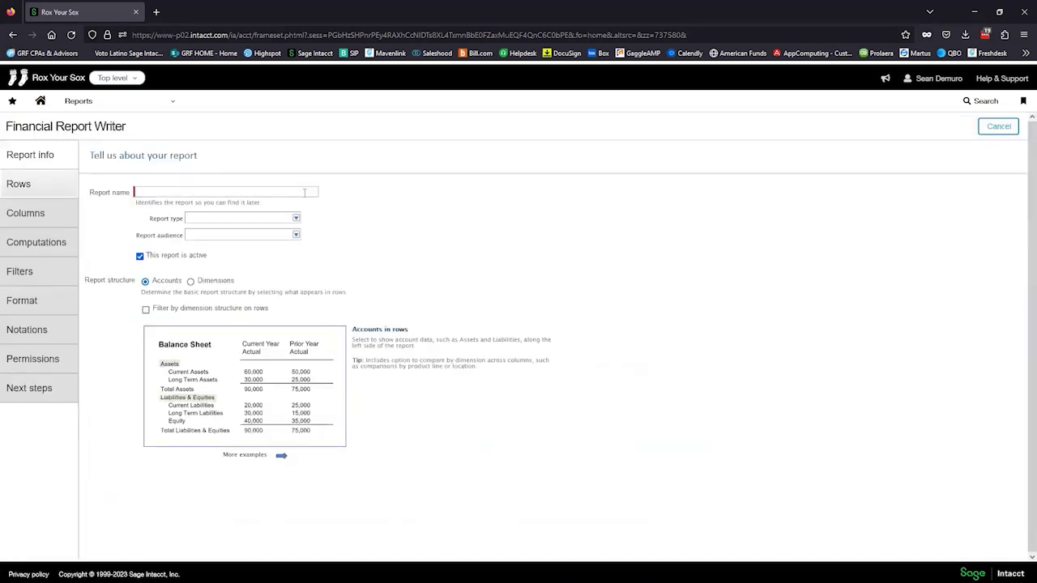
left_click(305, 192)
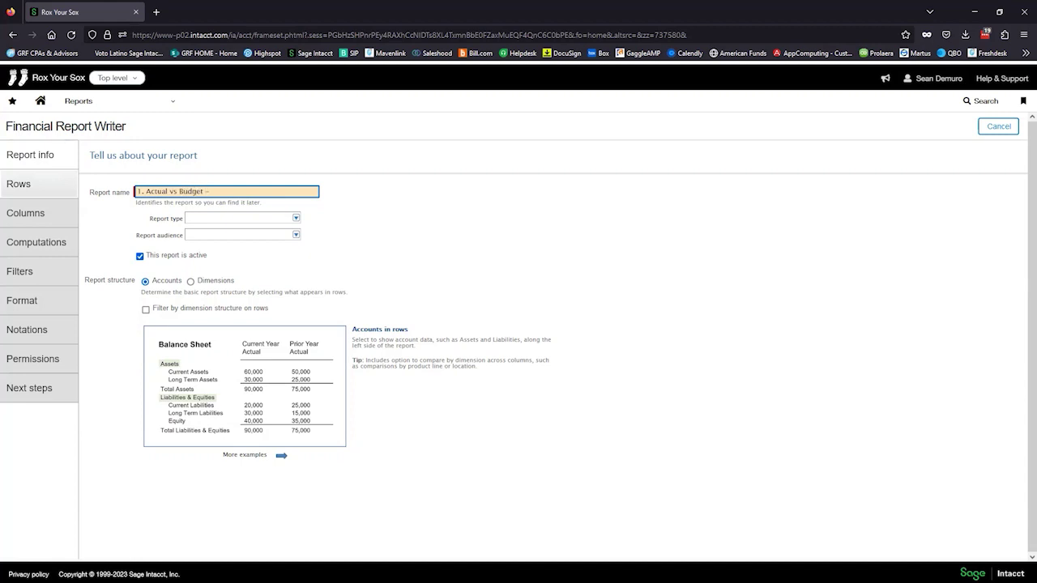
left_click(44, 187)
left_click(117, 222)
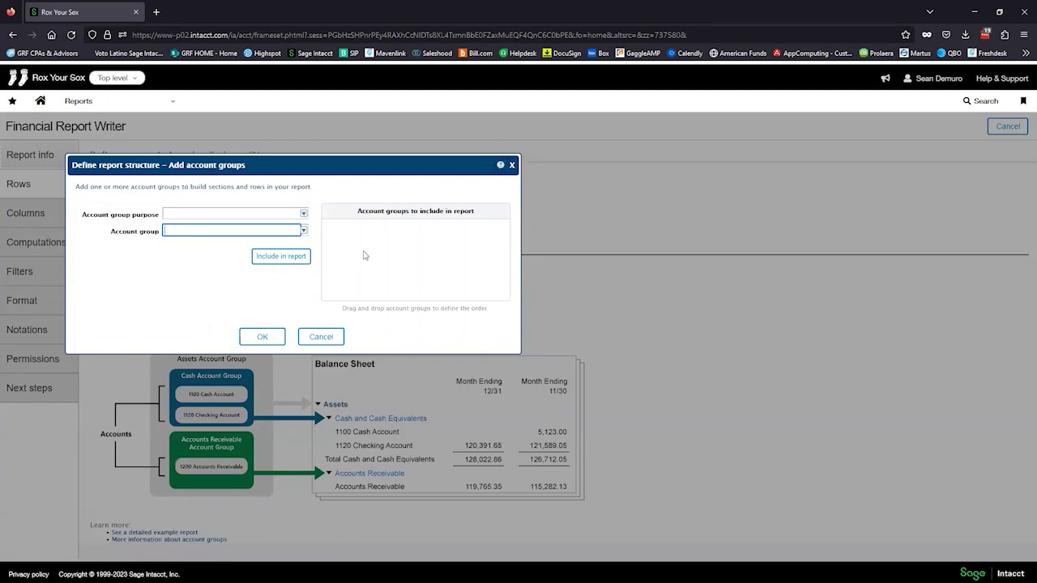
type("change")
key("Return")
left_click(258, 340)
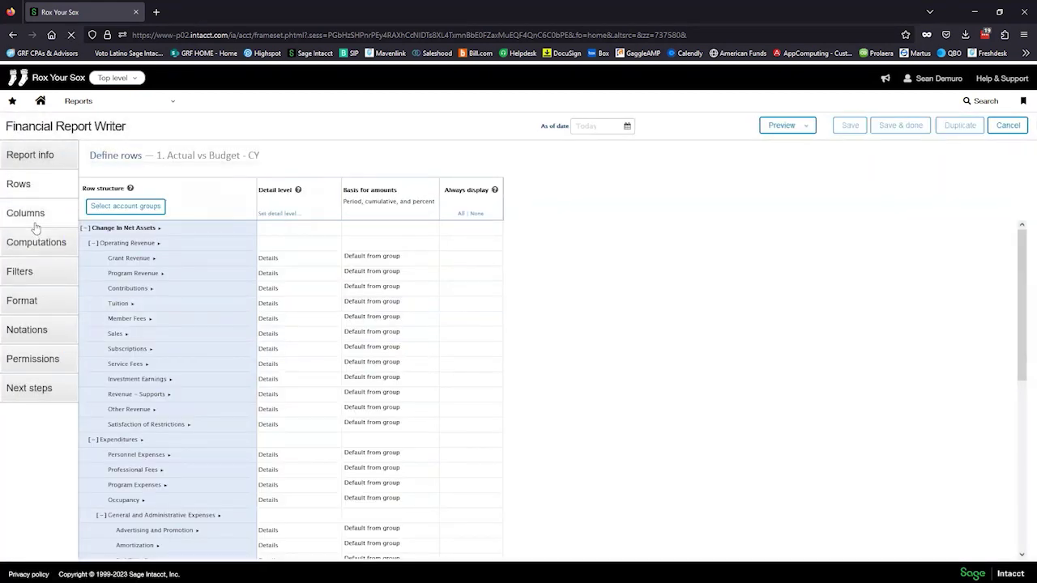
Change the Actual column's reporting period from Current Month to Current Year (01/01/23–12/31/23).
left_click(34, 226)
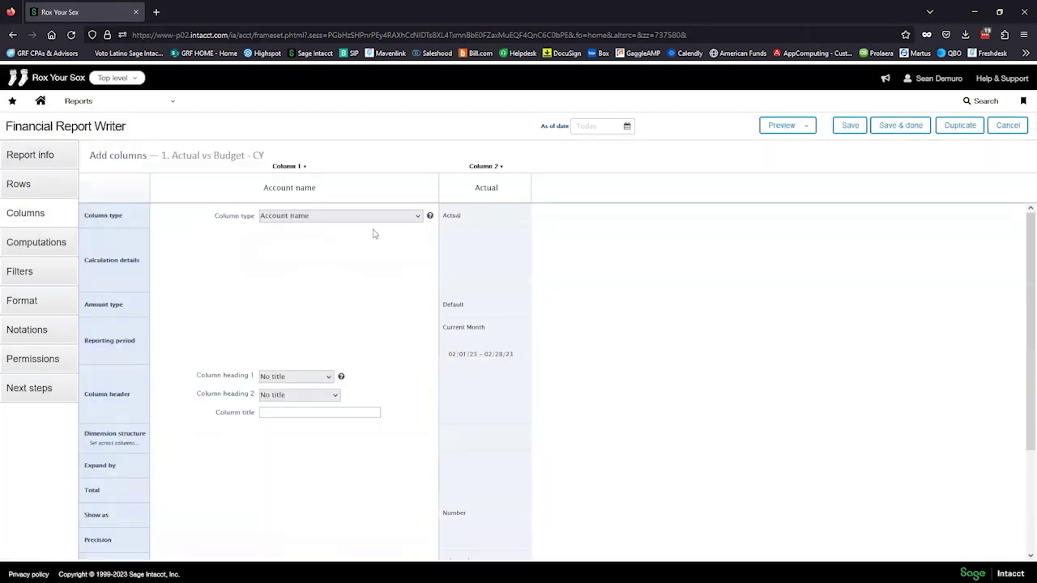
left_click(486, 194)
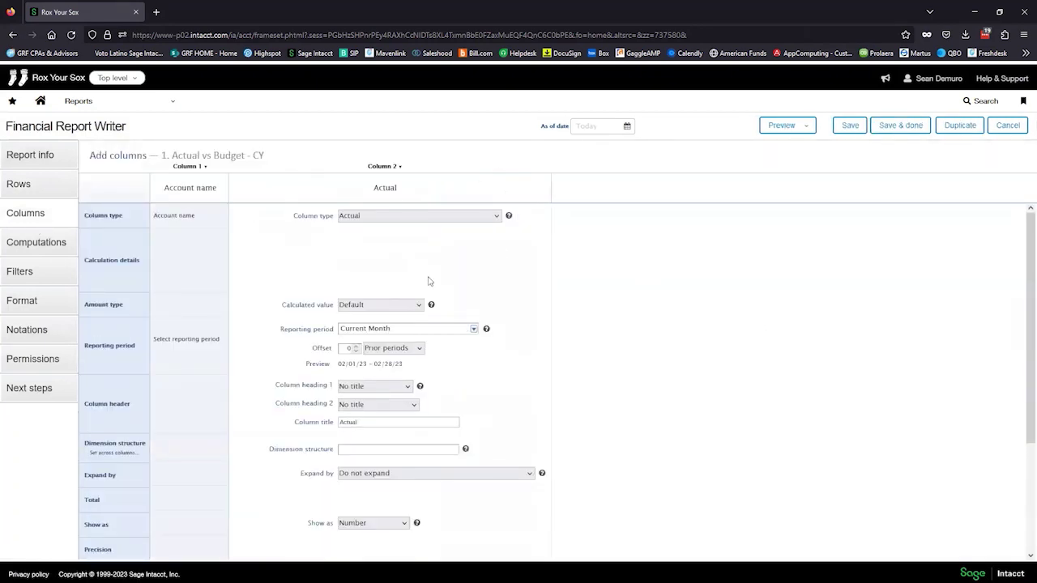
double_click(381, 331)
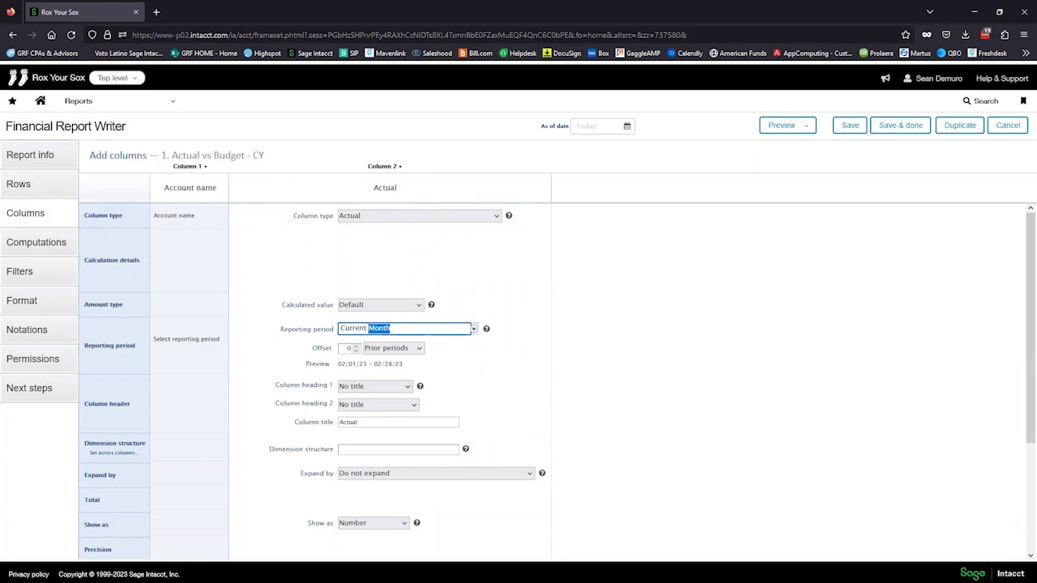
type("Year")
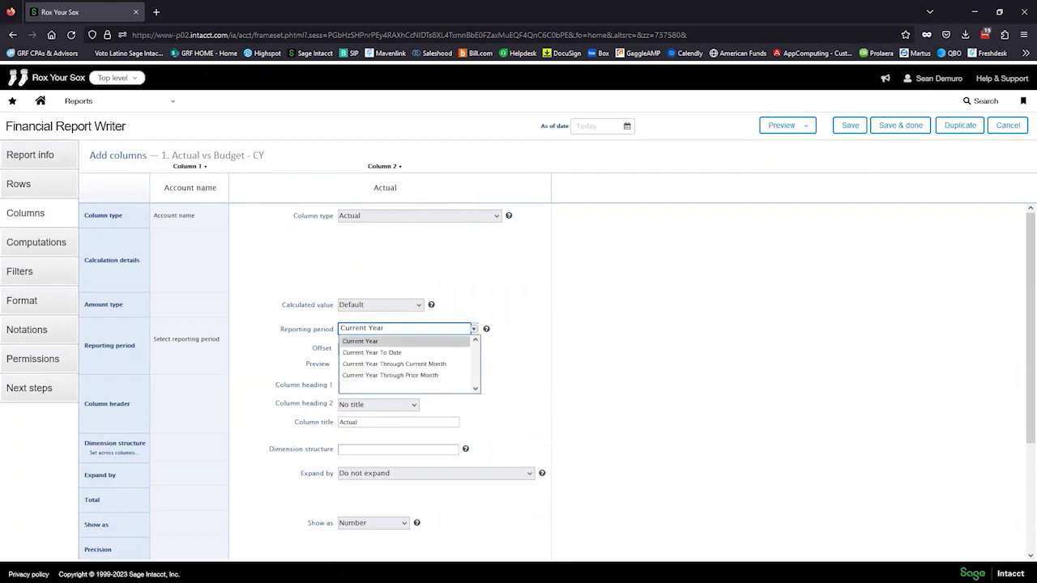
key("Return")
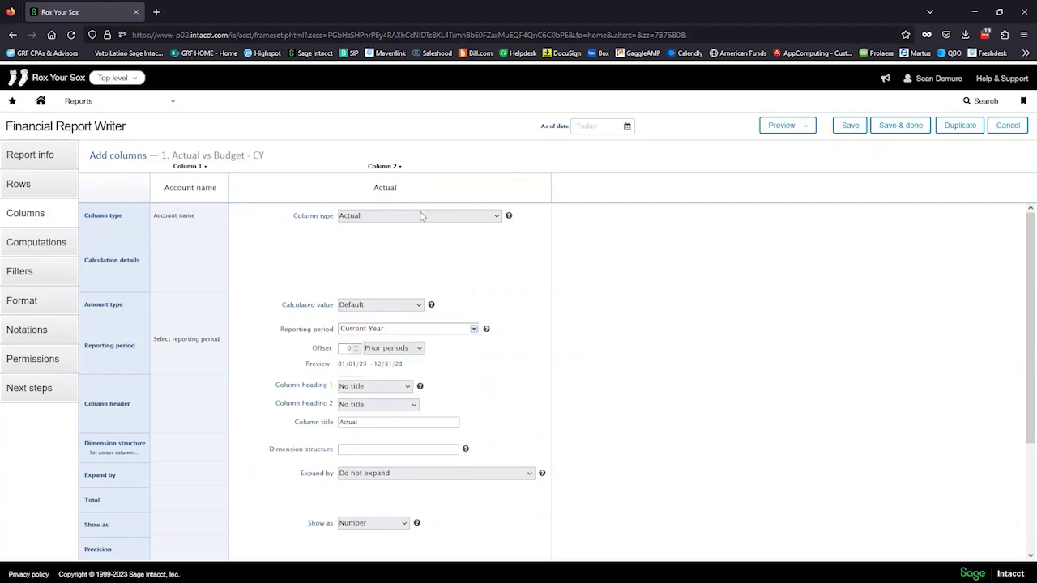
left_click(383, 166)
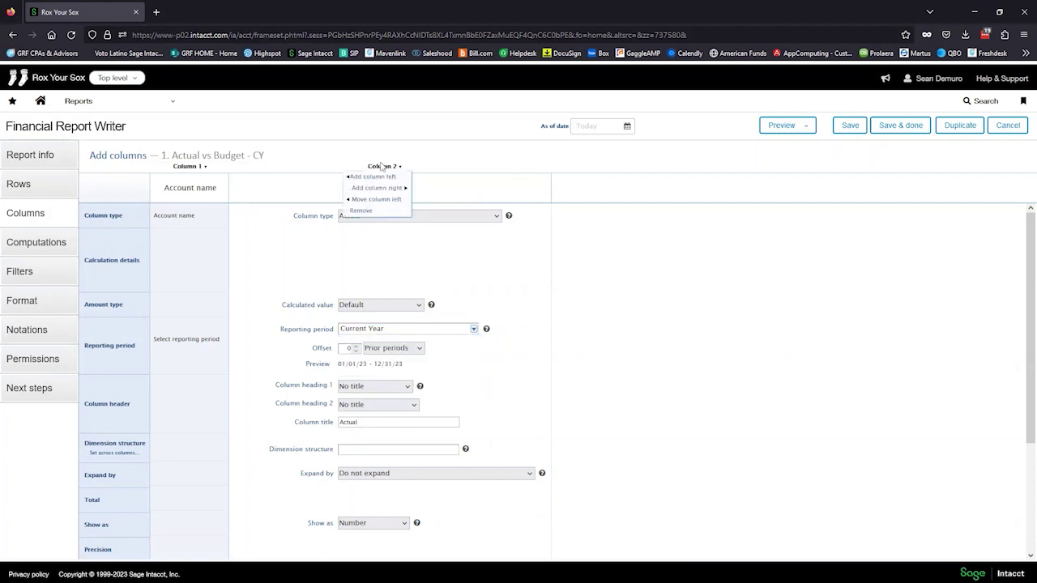
Add a new column to the right of Actual and make it a Budget column.
left_click(361, 198)
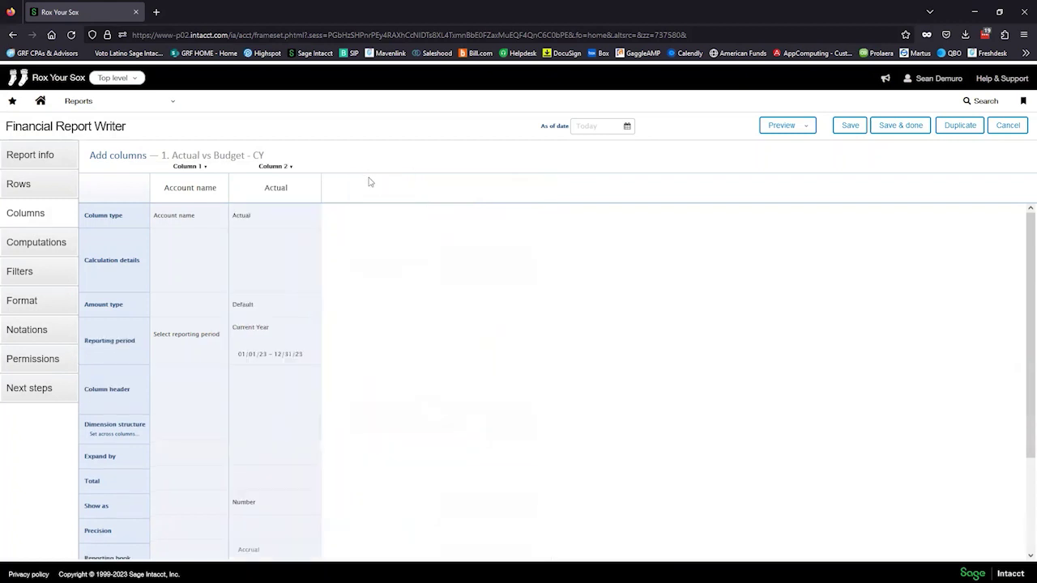
left_click(268, 167)
left_click(251, 186)
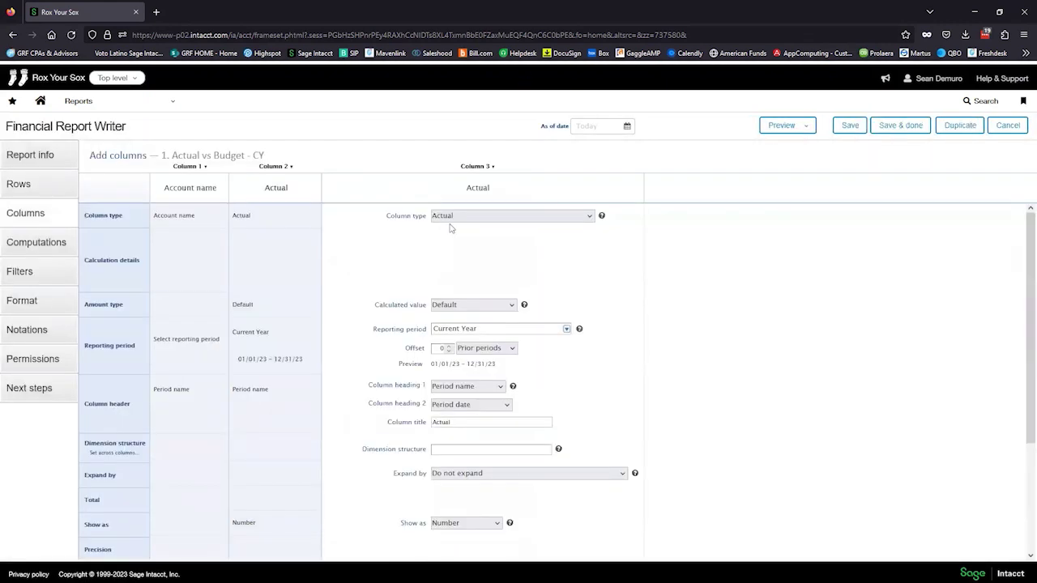
left_click(458, 217)
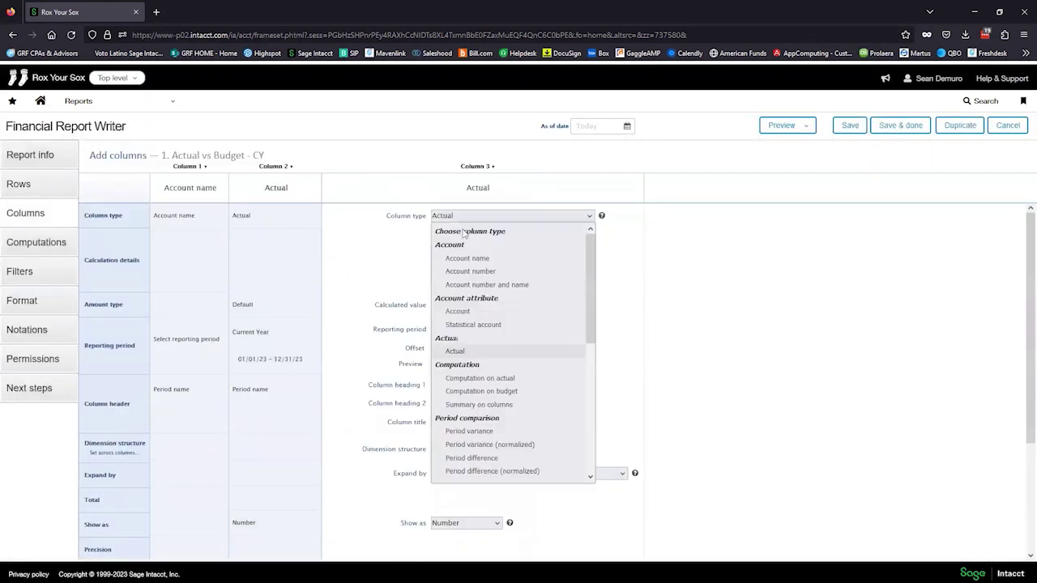
scroll(519, 296, "down", 2)
scroll(521, 320, "down", 2)
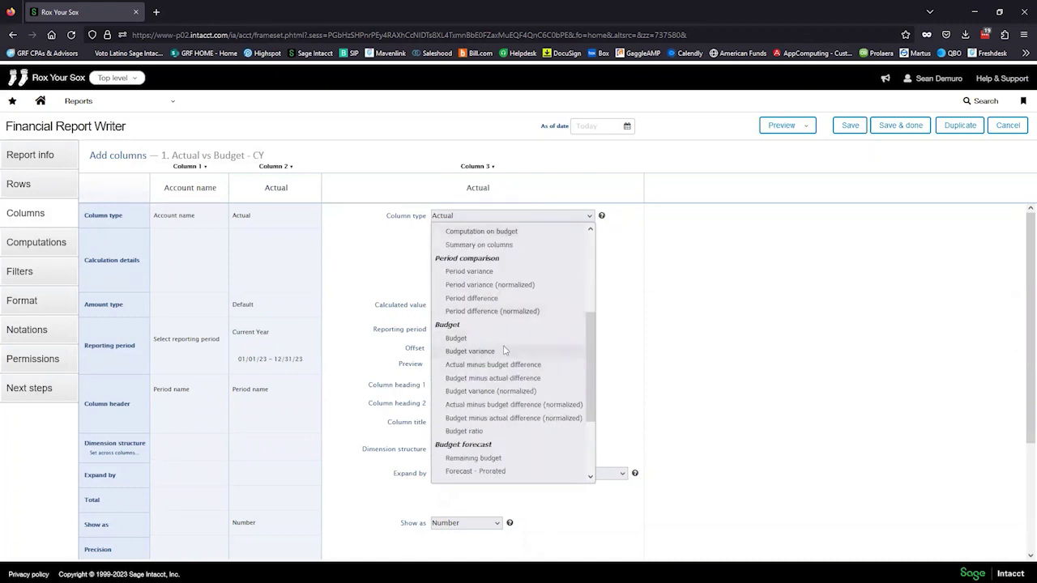
left_click(497, 341)
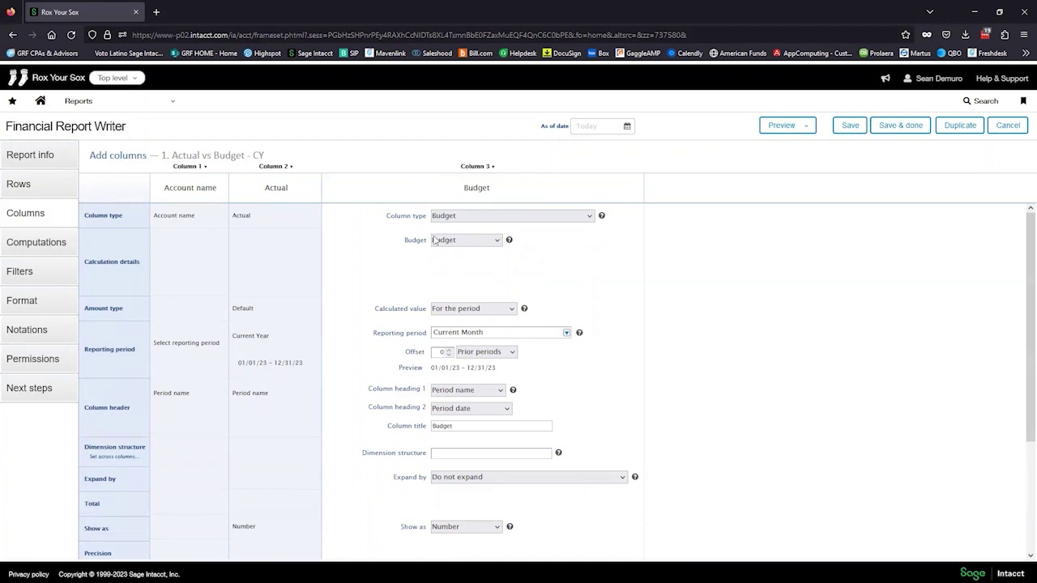
Keep the default Budget budget and set the new column's reporting period to Current Year.
left_click(496, 241)
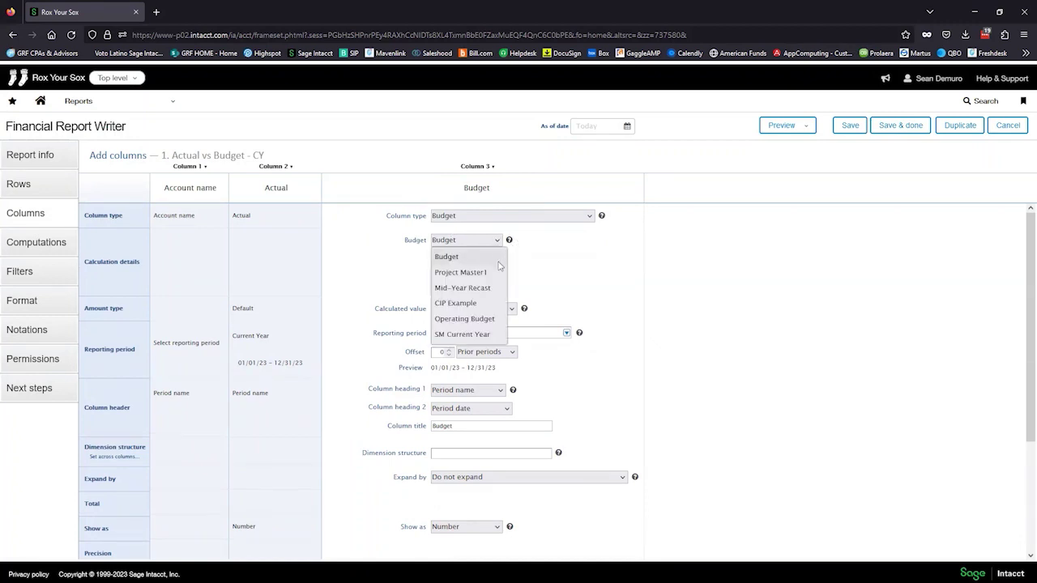
left_click(413, 263)
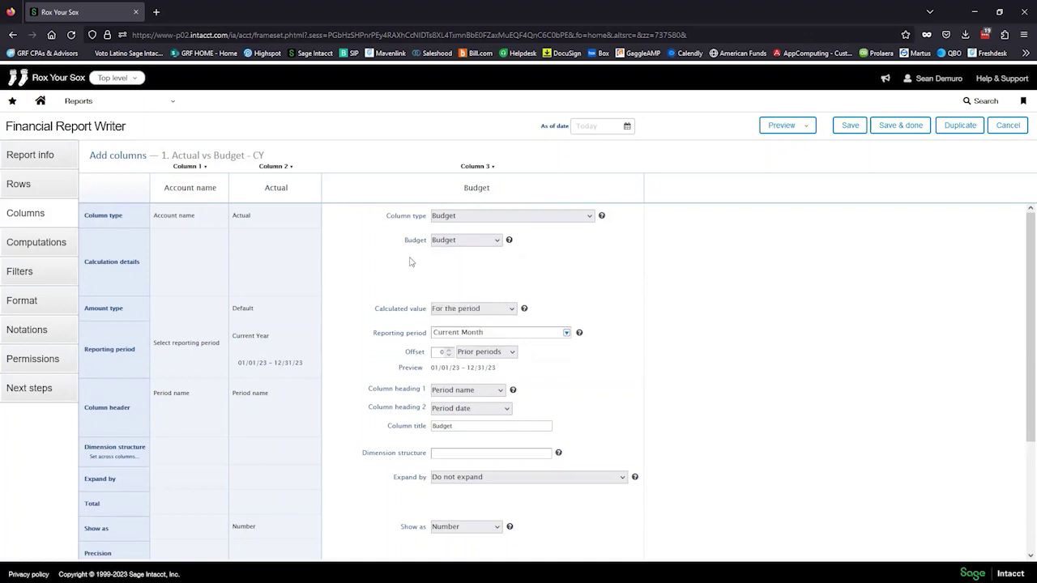
left_click(471, 332)
double_click(470, 332)
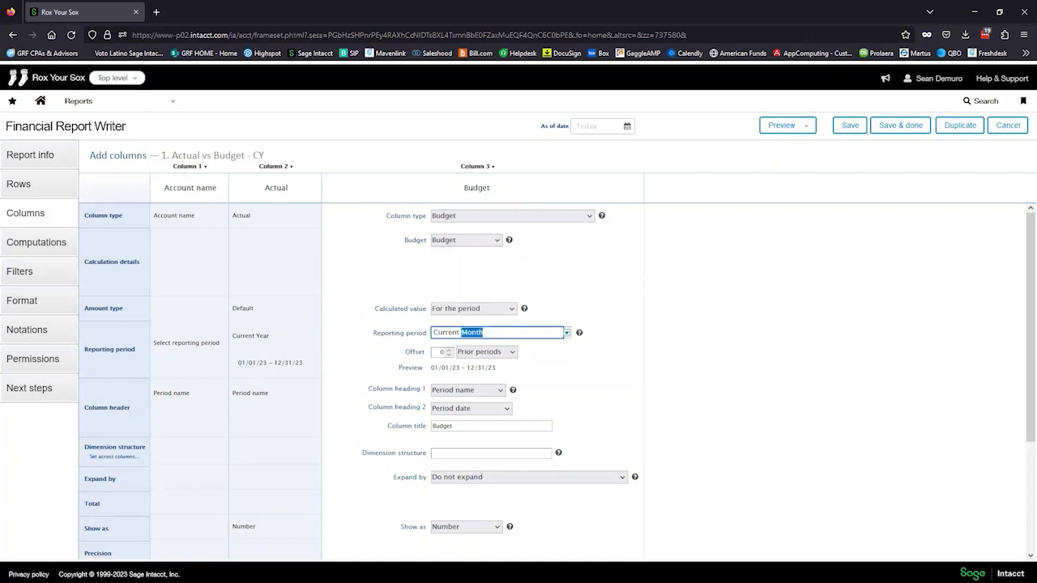
type("Year")
key("Tab")
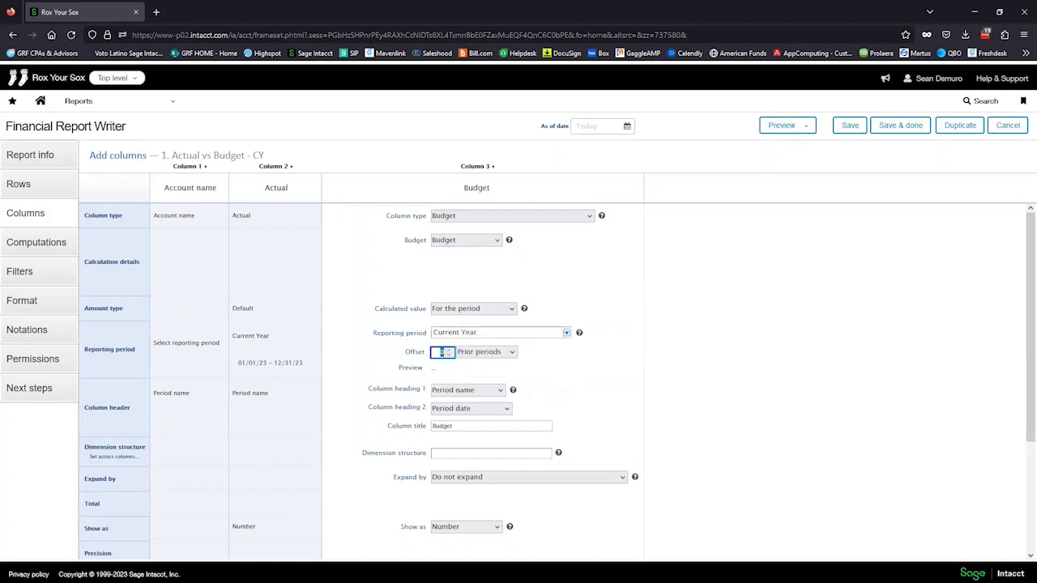
left_click(750, 345)
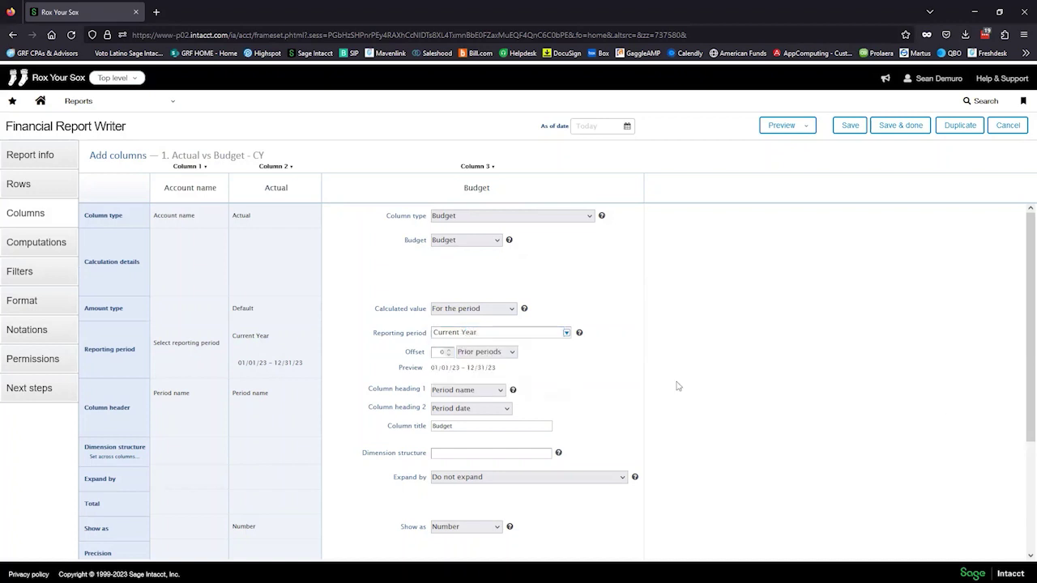
scroll(679, 386, "down", 1)
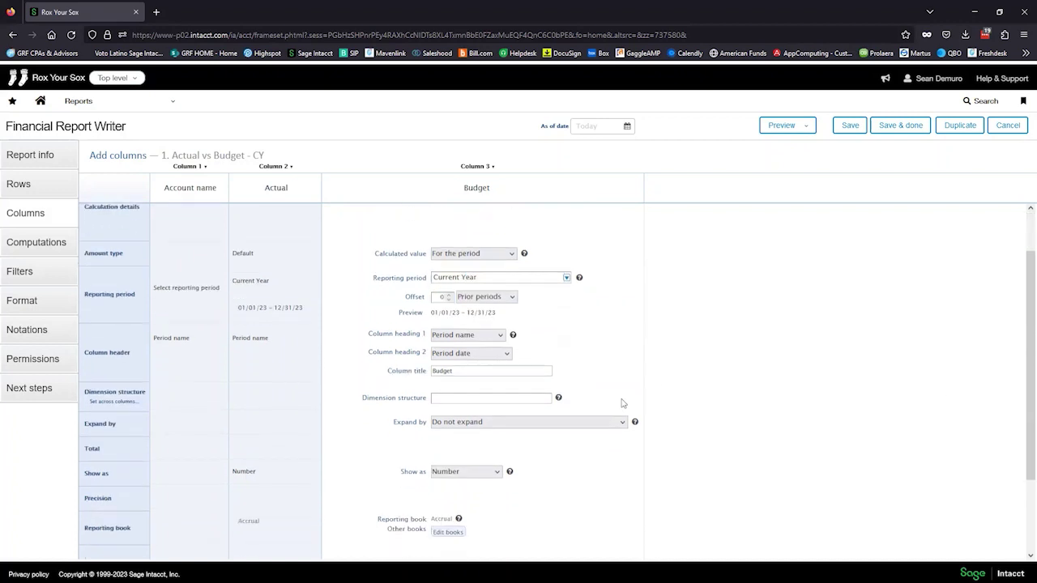
Bring up the expand options for the Actual column.
left_click(260, 383)
scroll(288, 405, "down", 1)
left_click(409, 368)
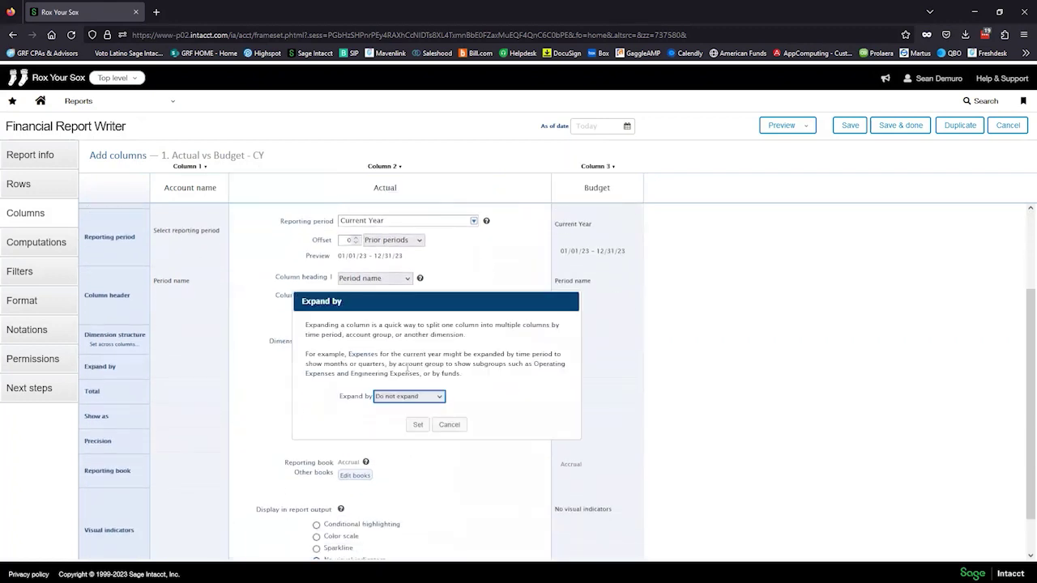
Expand the Actual column by time period into monthly columns.
left_click(409, 396)
left_click(397, 421)
left_click(405, 410)
left_click(410, 444)
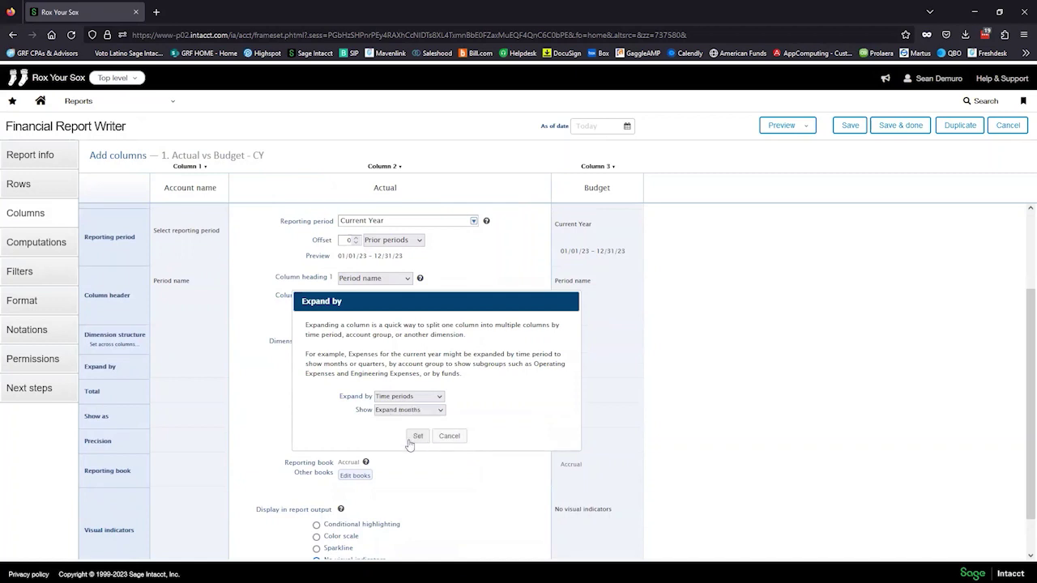
left_click(412, 439)
Expand the Budget column by time period into monthly columns.
left_click(590, 362)
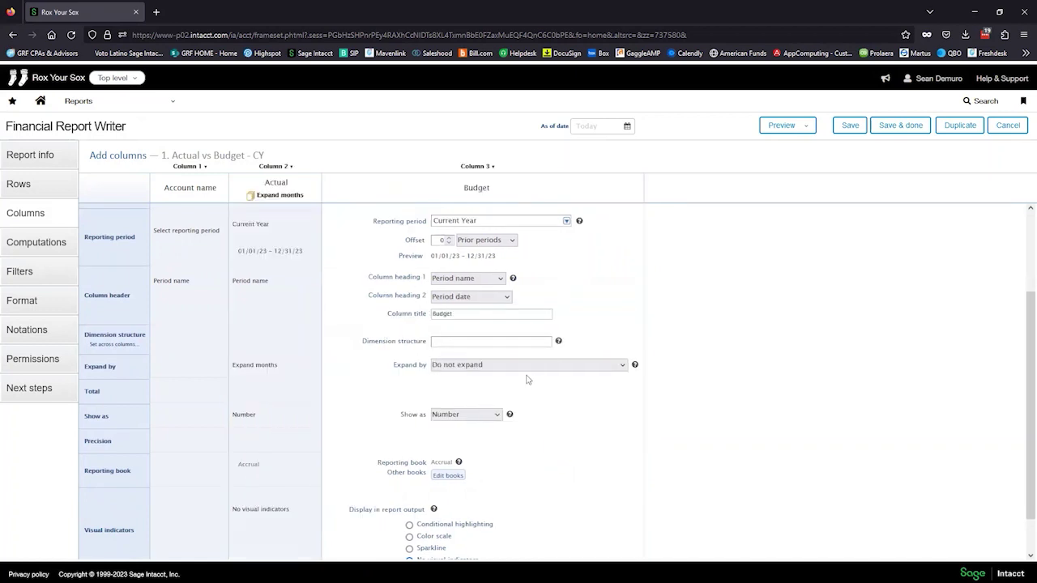
left_click(508, 363)
left_click(502, 396)
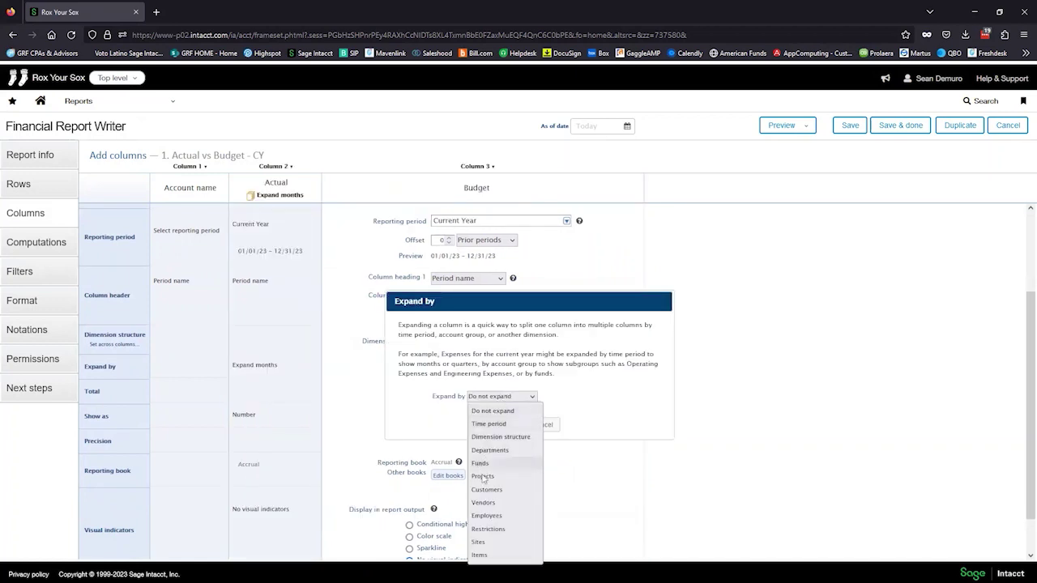
left_click(488, 424)
left_click(497, 410)
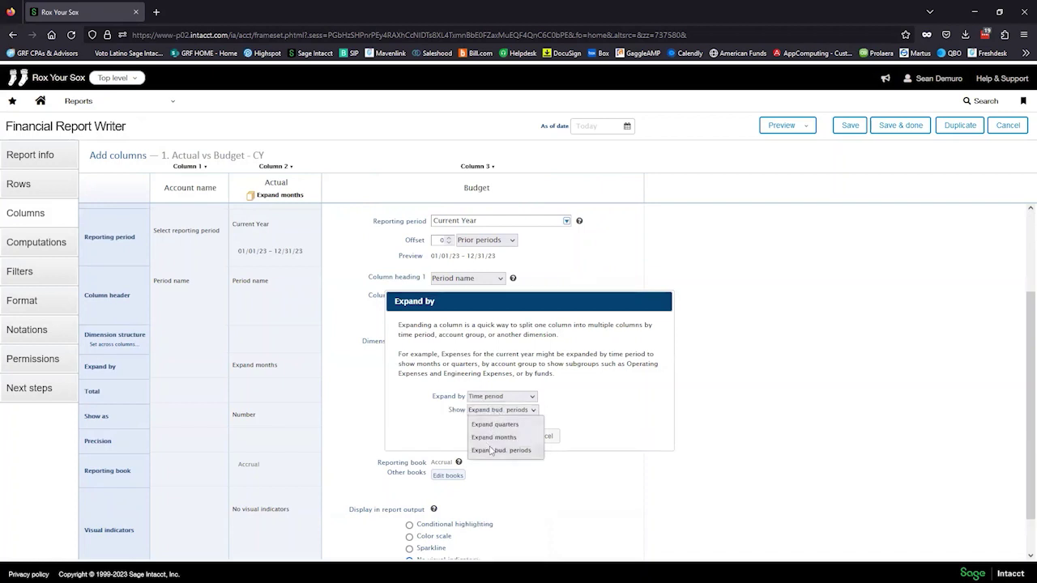
left_click(494, 440)
left_click(509, 435)
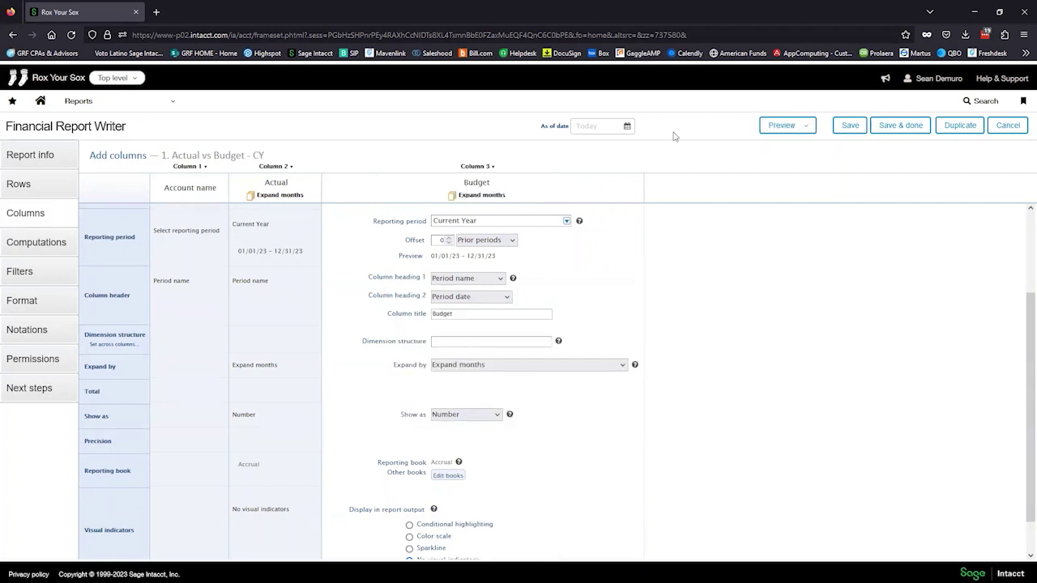
Set the as-of date to 12/31/2022 and preview the report as a live HTML report.
type("1")
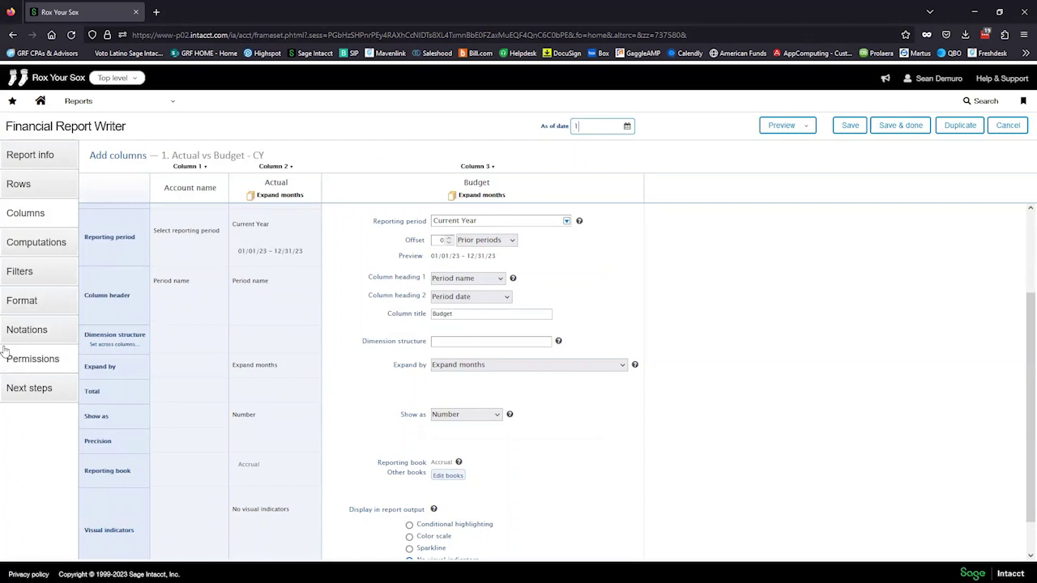
type("2/31/2022")
left_click(783, 125)
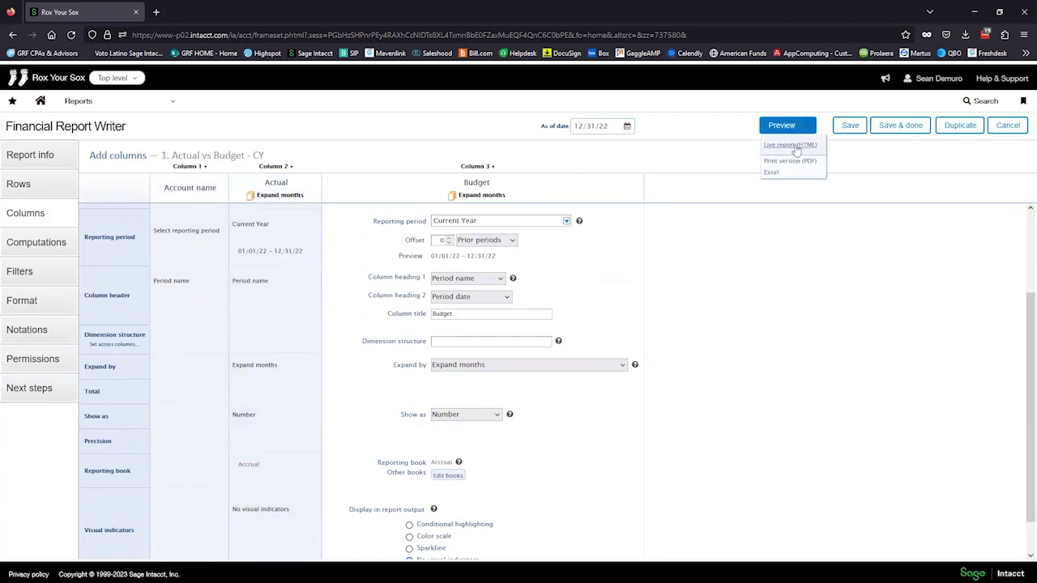
left_click(791, 145)
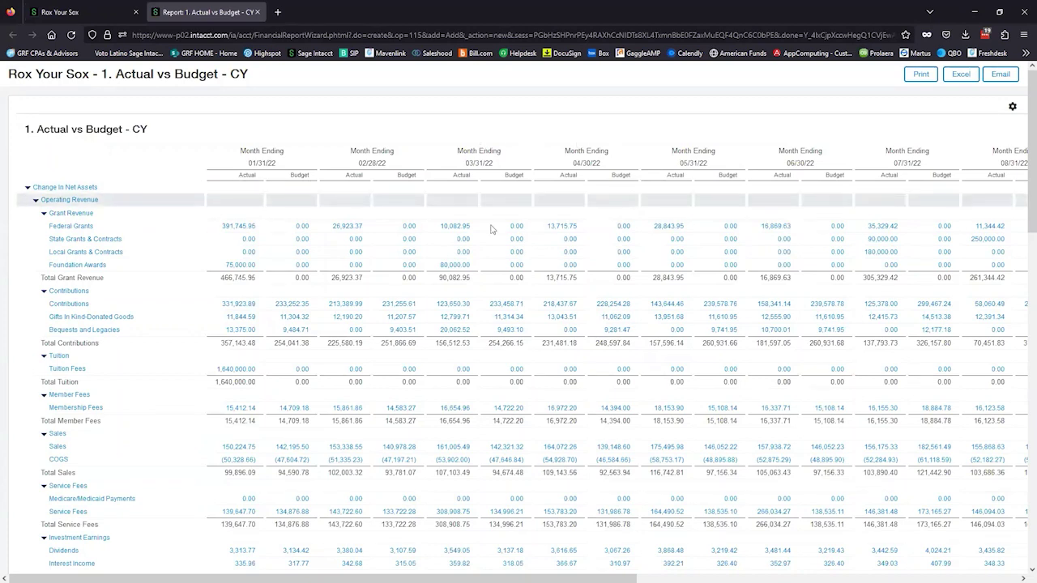
key("ctrl+Page_Up")
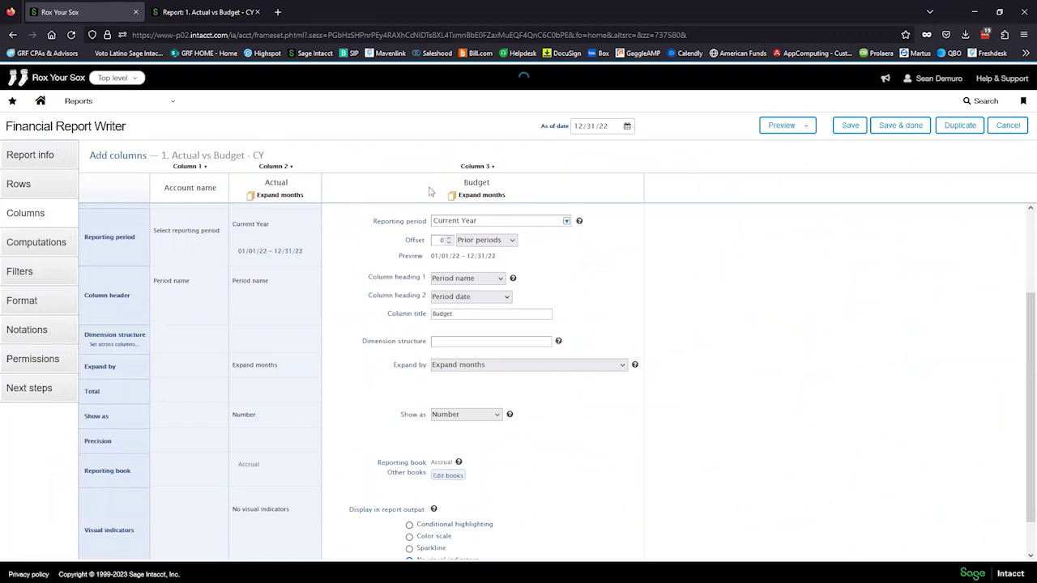
Add a Column 4 right of Budget with type Budget minus actual difference.
left_click(466, 166)
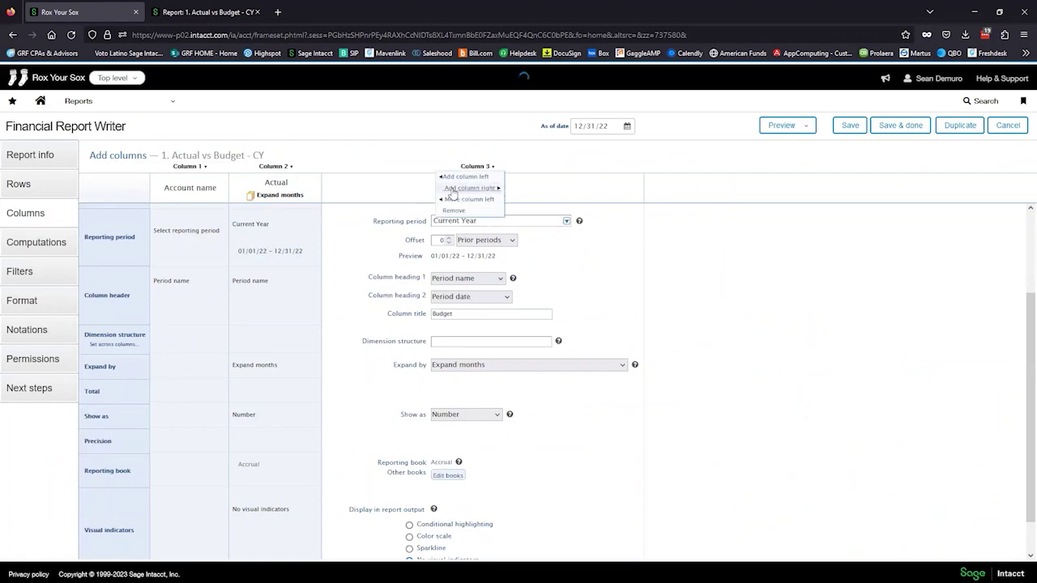
left_click(452, 193)
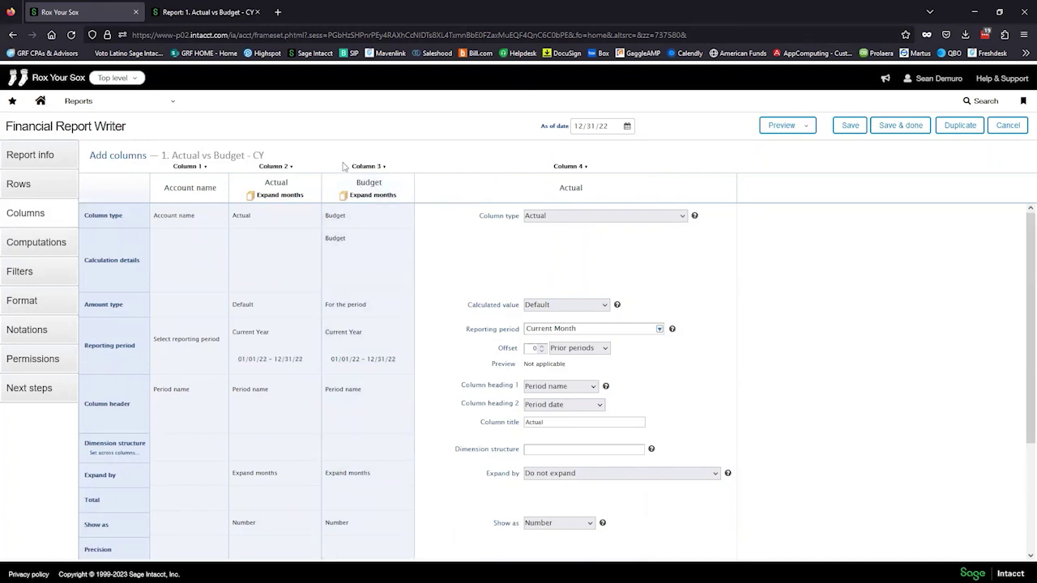
left_click(533, 221)
scroll(623, 308, "down", 4)
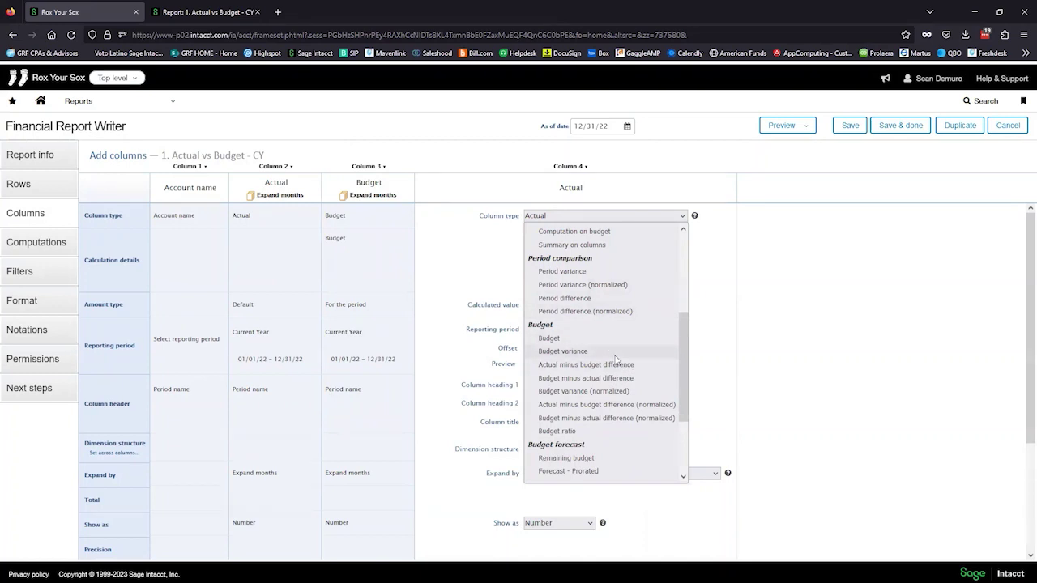
left_click(559, 379)
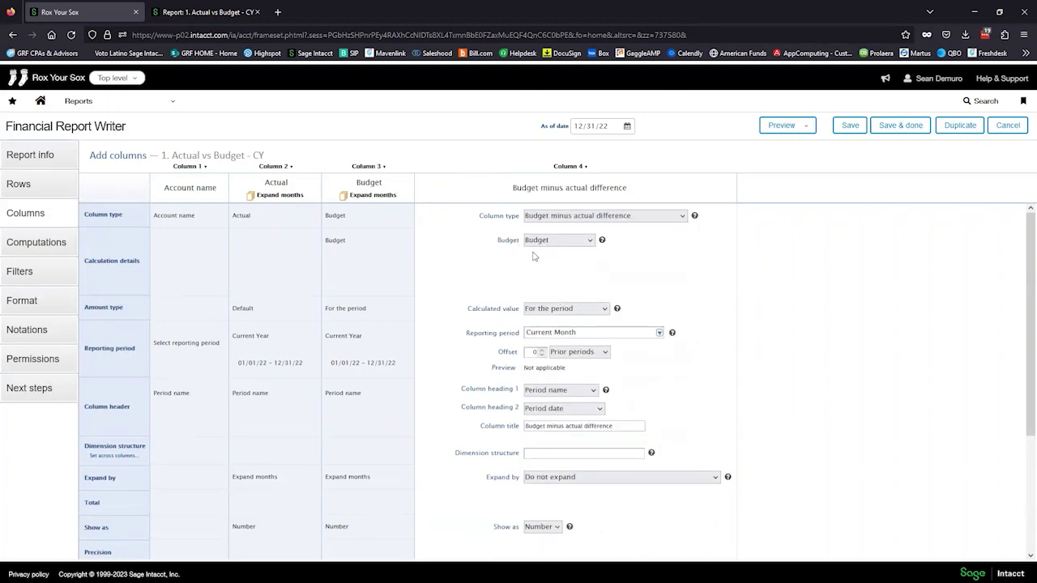
Cancel the new column's Expand by settings and close the report preview tab.
scroll(551, 315, "down", 4)
left_click(553, 315)
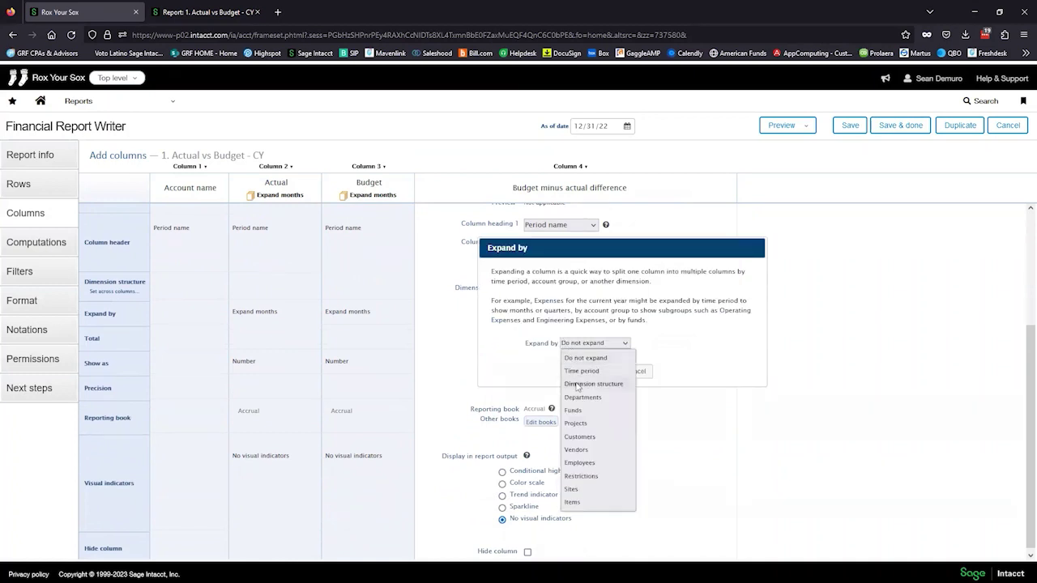
left_click(579, 369)
left_click(583, 357)
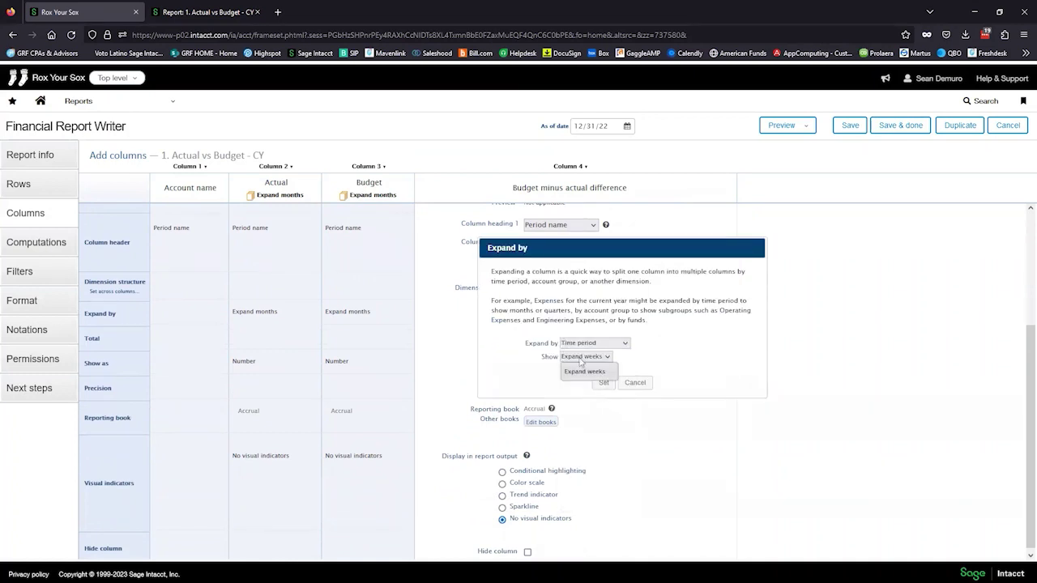
left_click(581, 366)
left_click(577, 343)
left_click(606, 325)
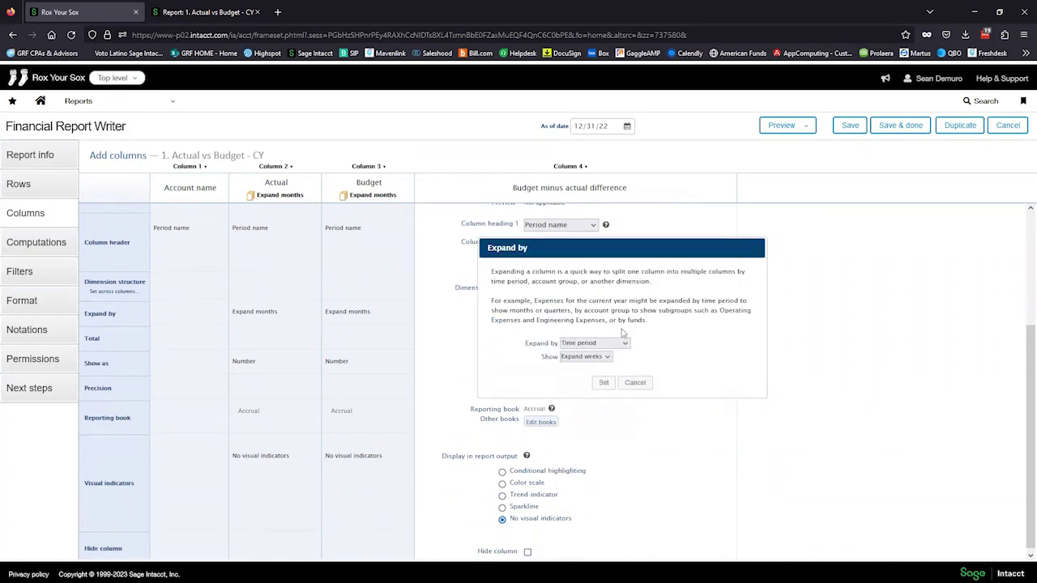
left_click(636, 382)
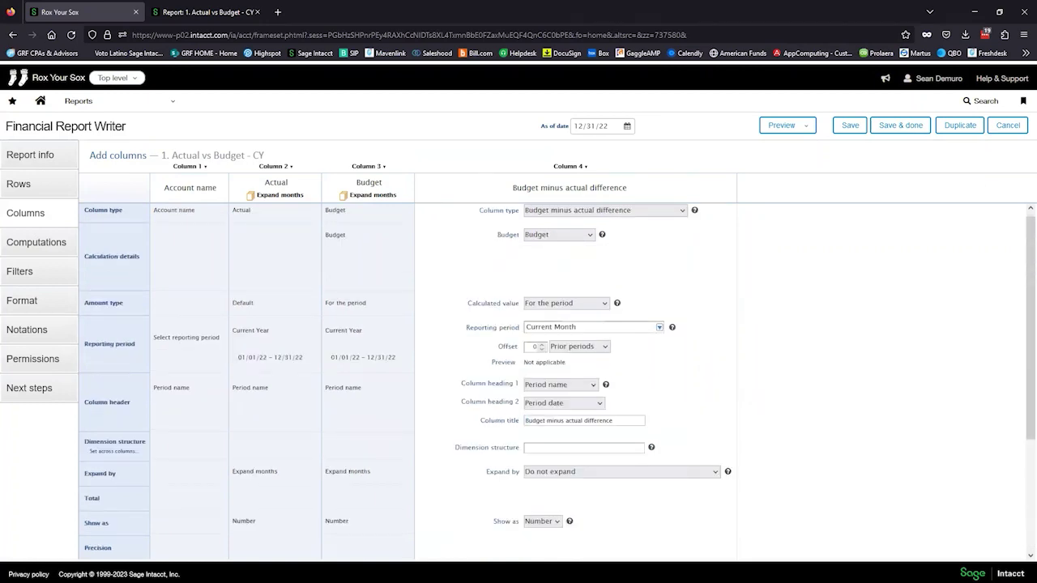
key("ctrl+w")
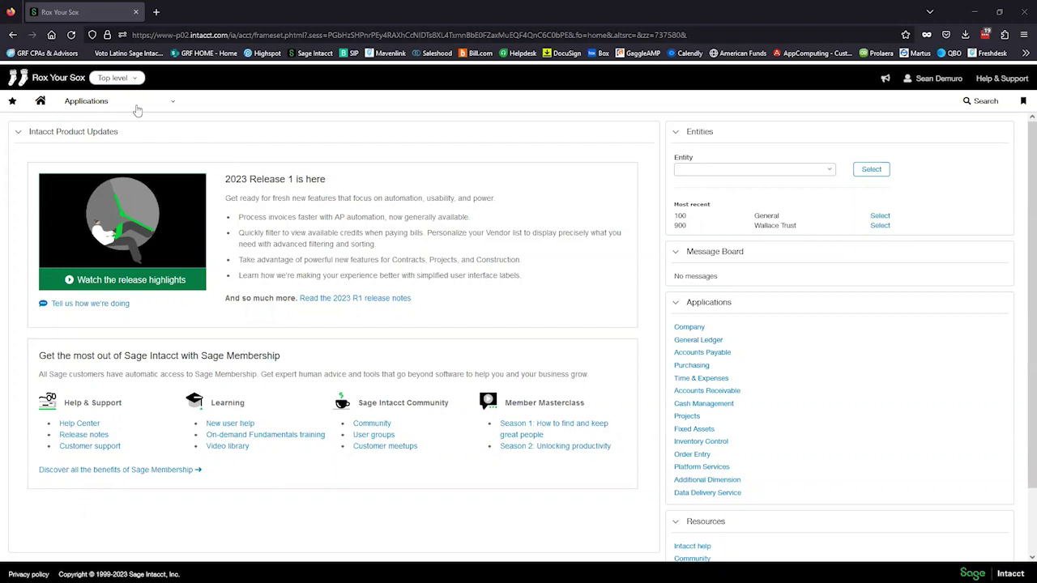
Go to Applications > Reports > Reports center to list all financial reports.
left_click(65, 110)
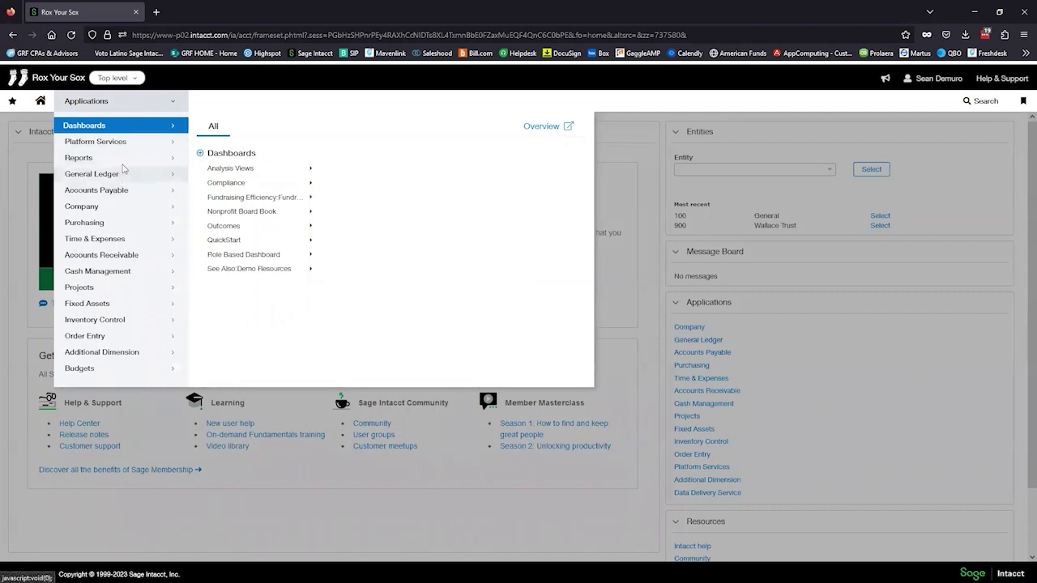
mouse_move(122, 157)
left_click(214, 151)
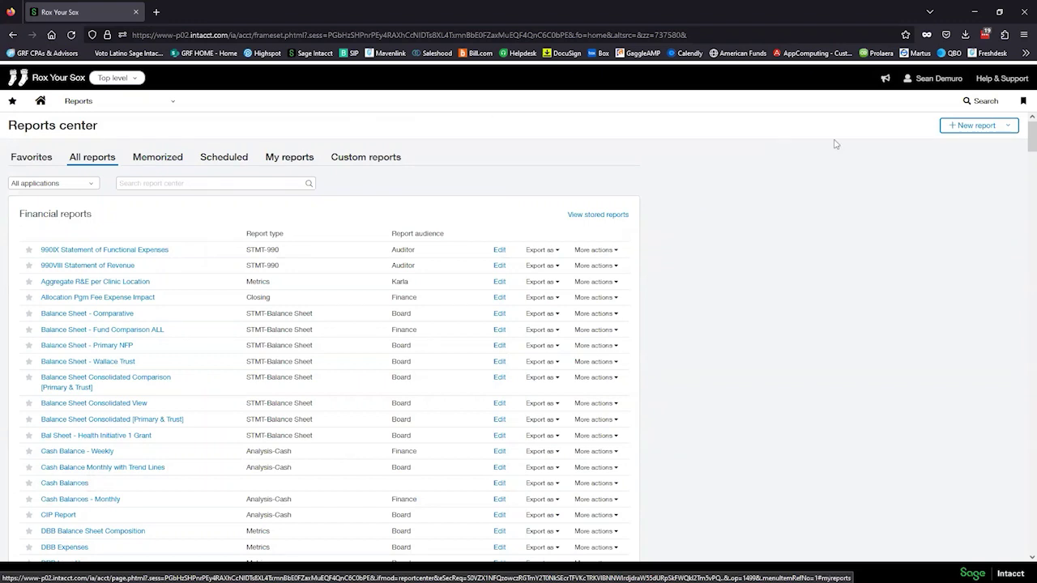
Create a new financial report named '1. Actual v Budget' and continue to rows.
left_click(1012, 125)
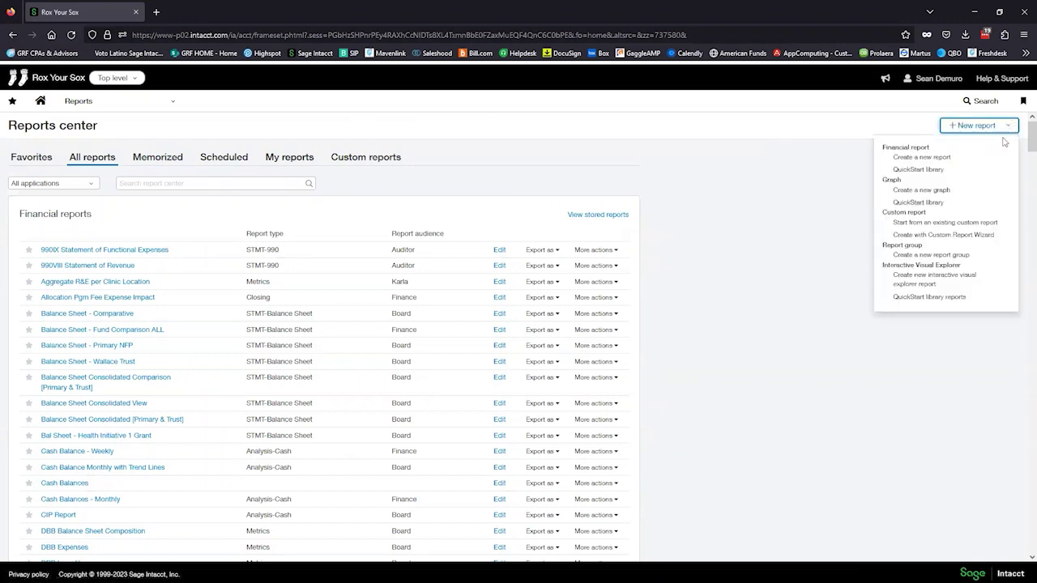
left_click(961, 159)
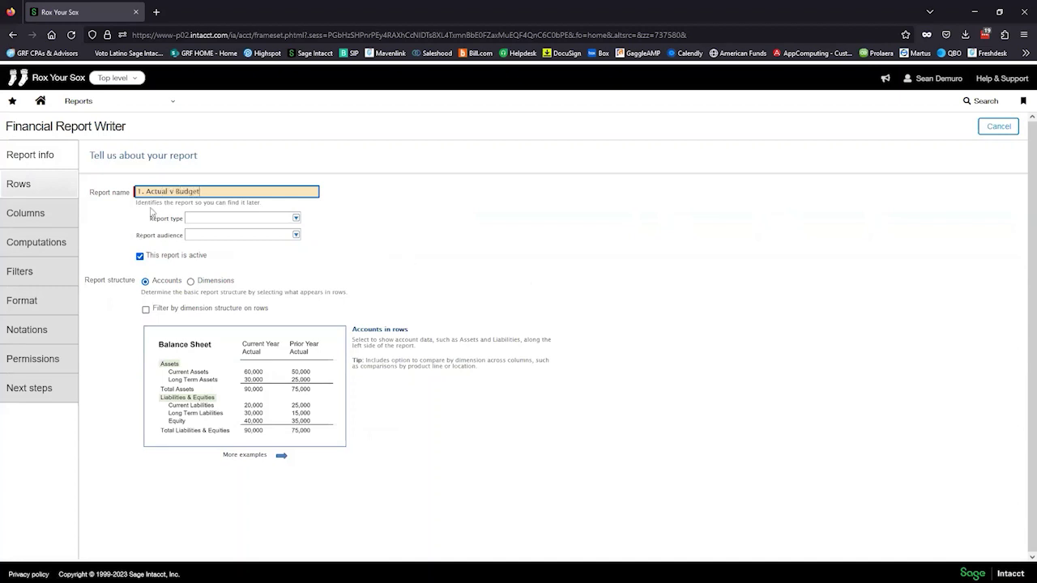
left_click(36, 194)
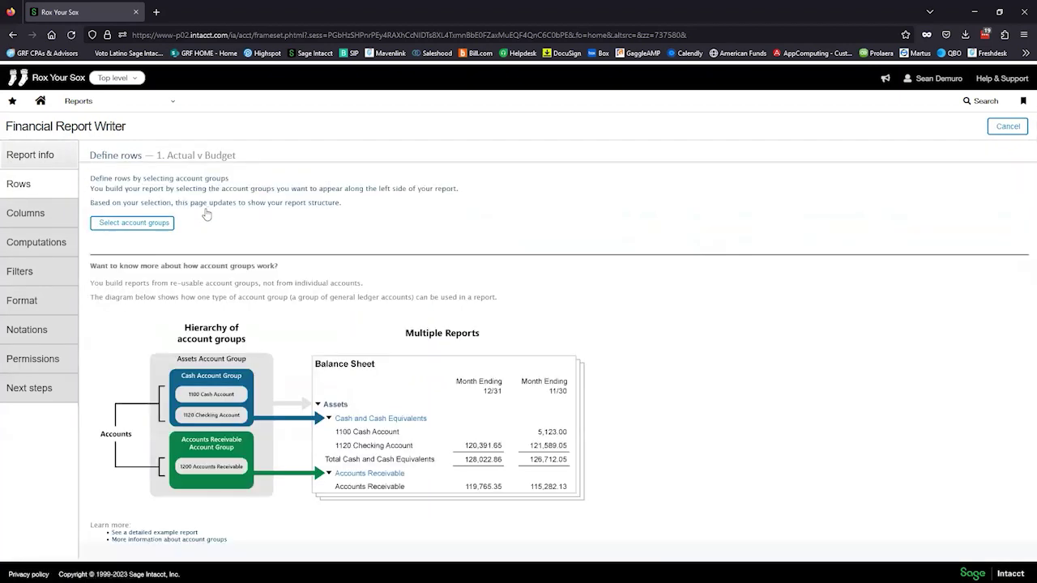
Include the Change In Net Assets account group in the report rows and confirm.
left_click(154, 227)
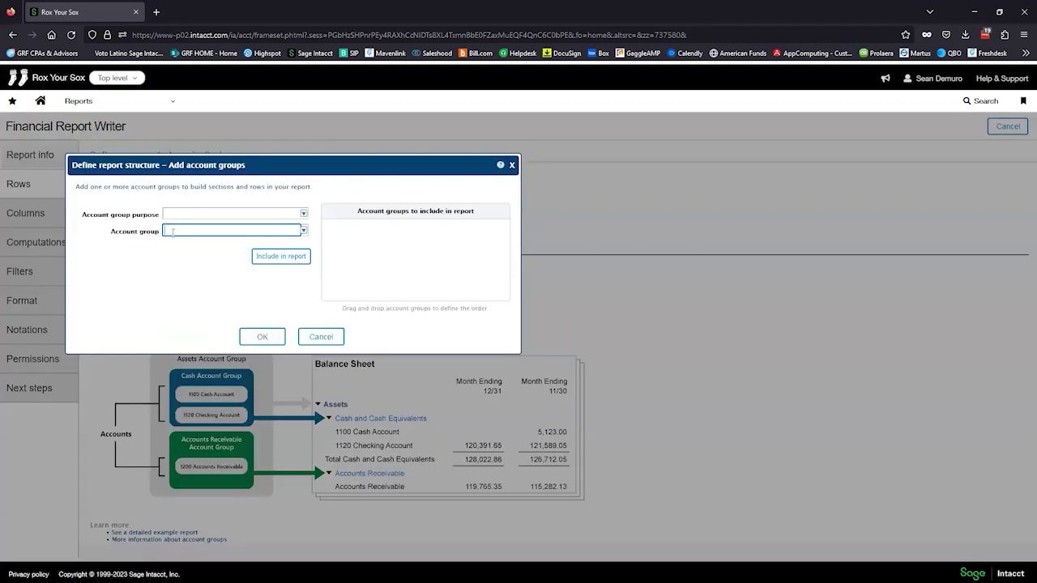
type("Change In Net Assets")
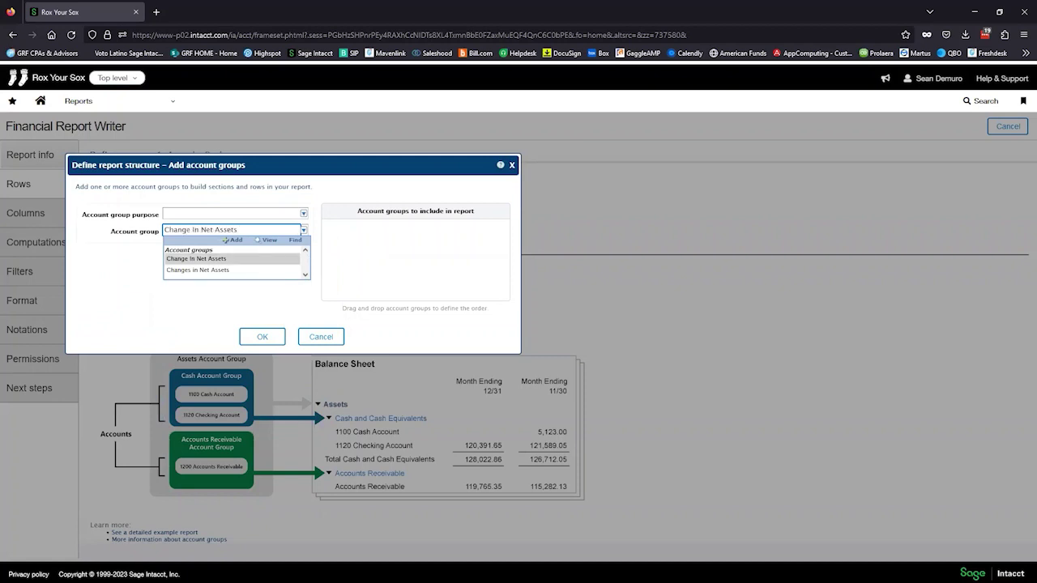
key("Tab")
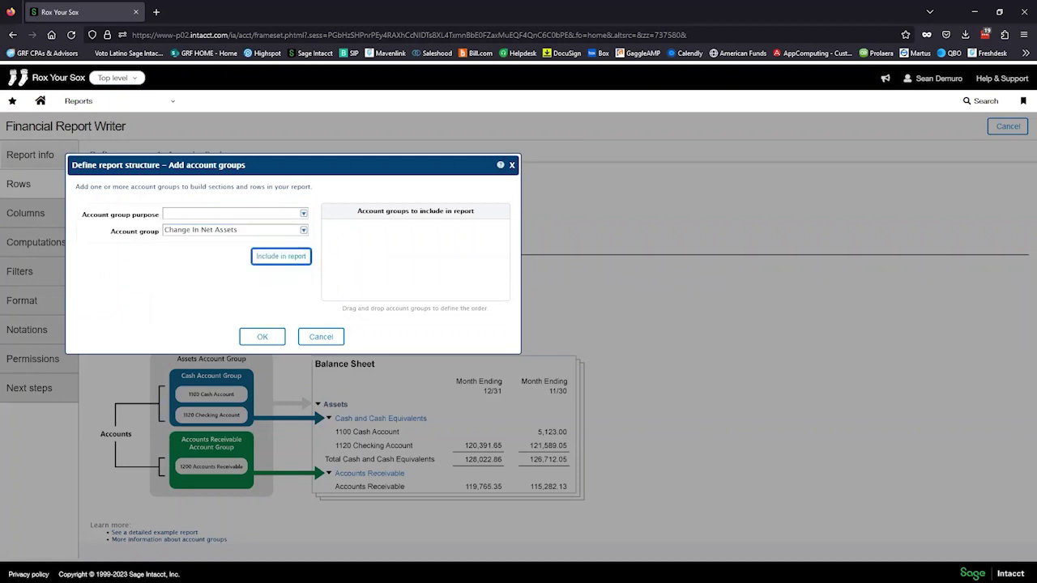
left_click(302, 259)
left_click(251, 337)
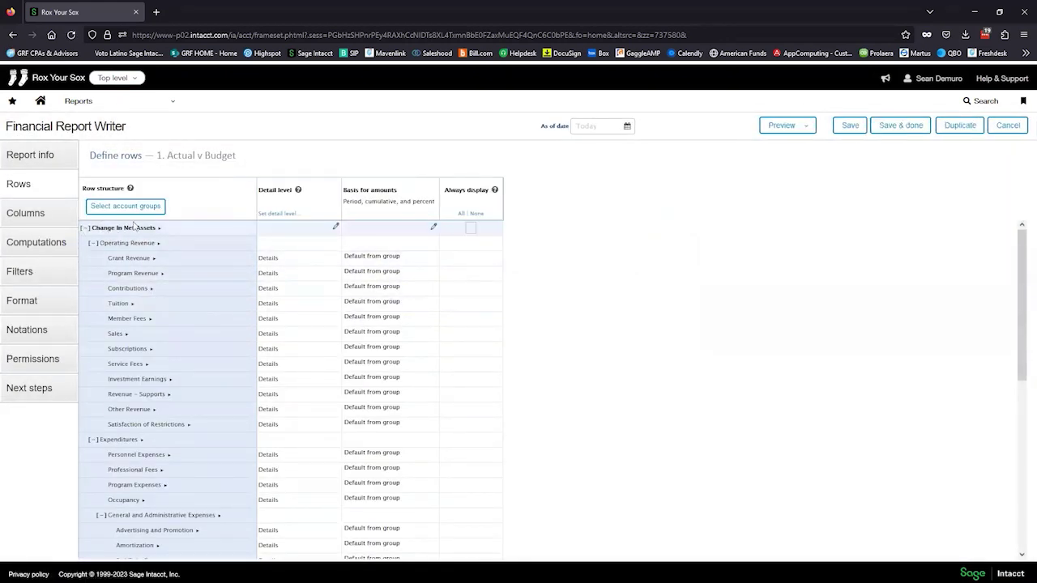
Set the Actual column's reporting period to Current Year and open Column 2's action menu.
left_click(47, 214)
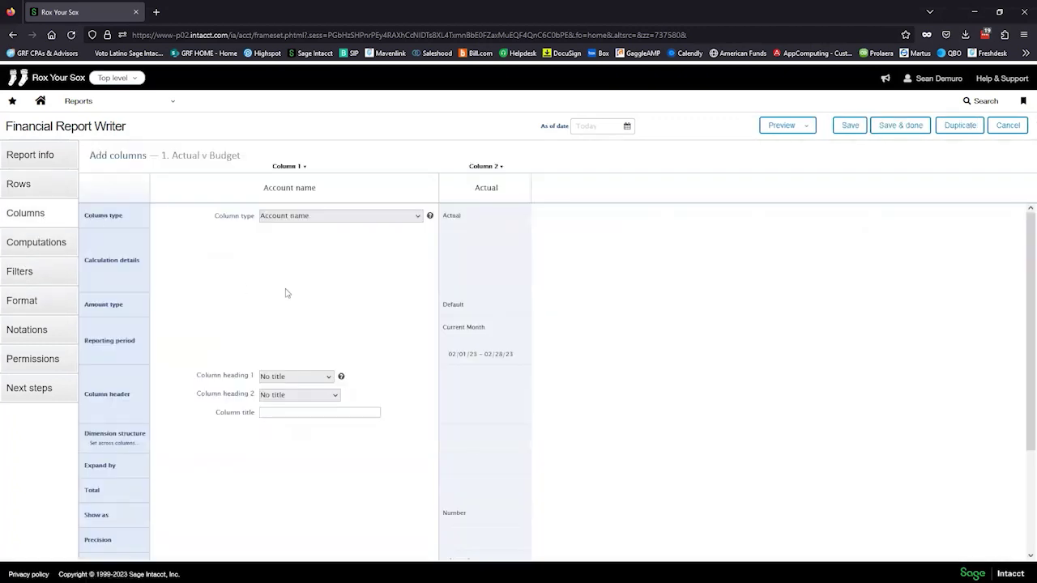
left_click(510, 350)
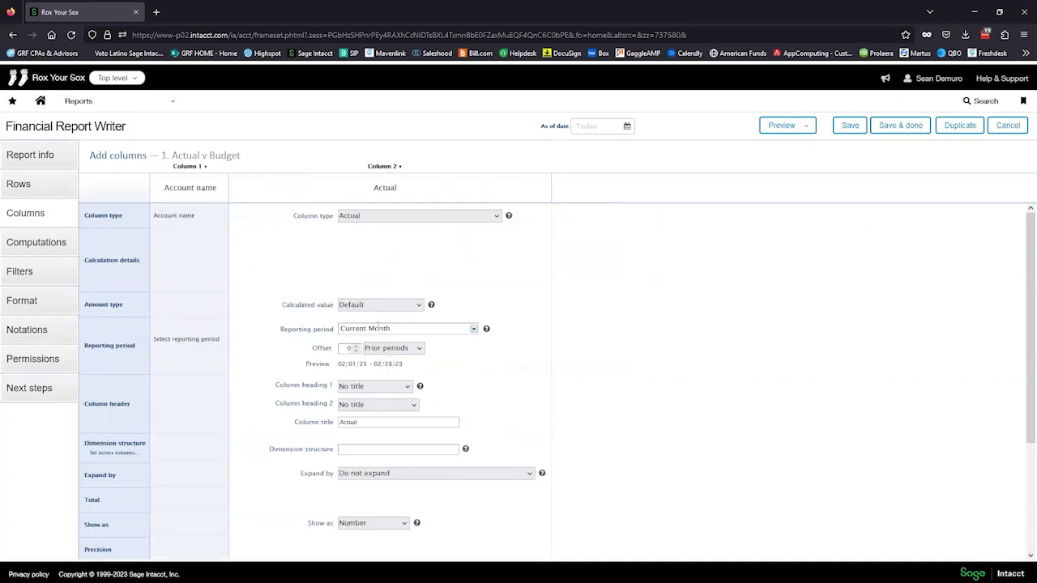
double_click(377, 328)
type("Year")
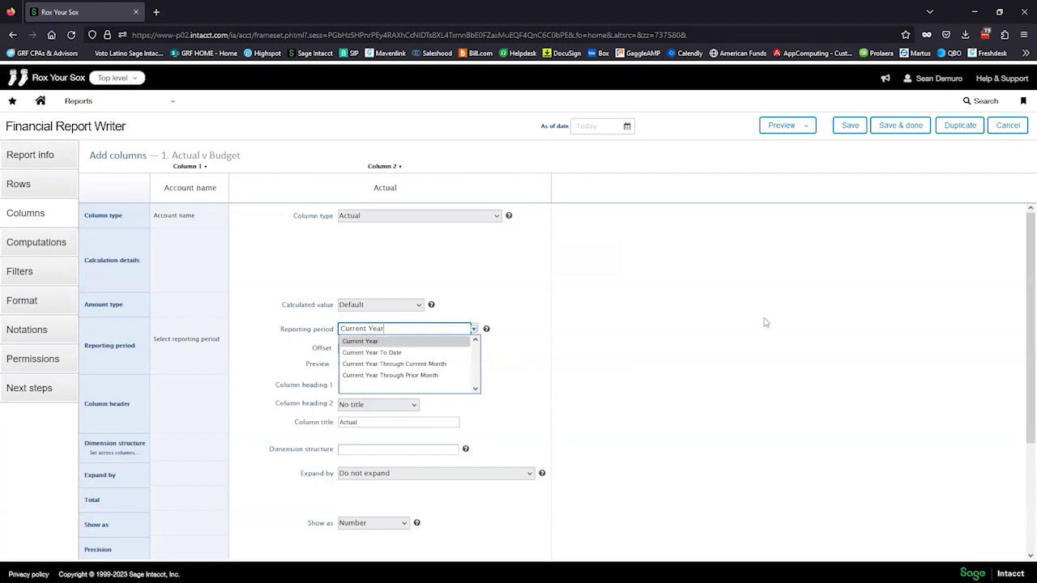
left_click(364, 342)
scroll(493, 381, "down", 3)
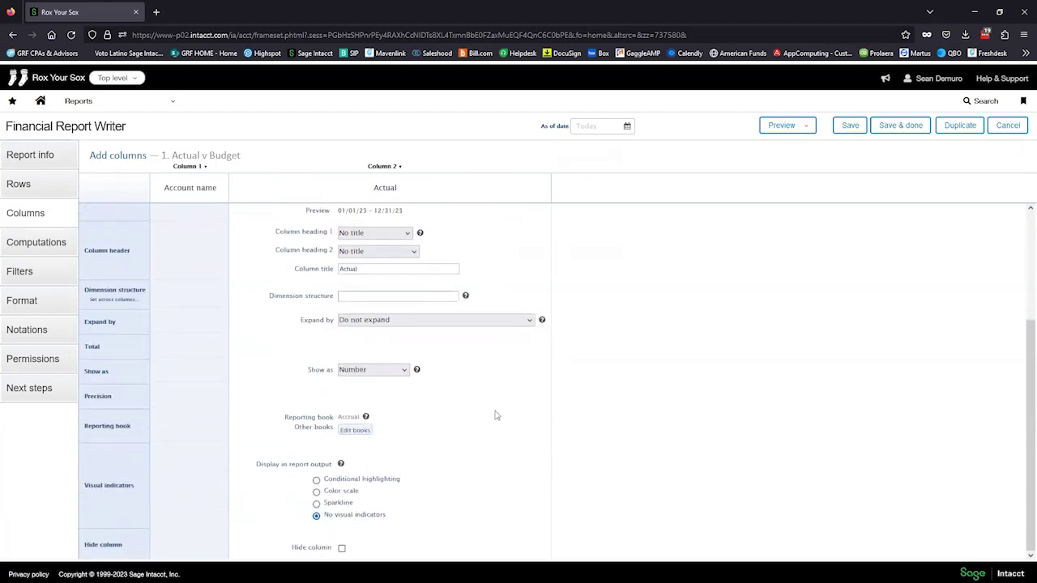
scroll(500, 403, "up", 3)
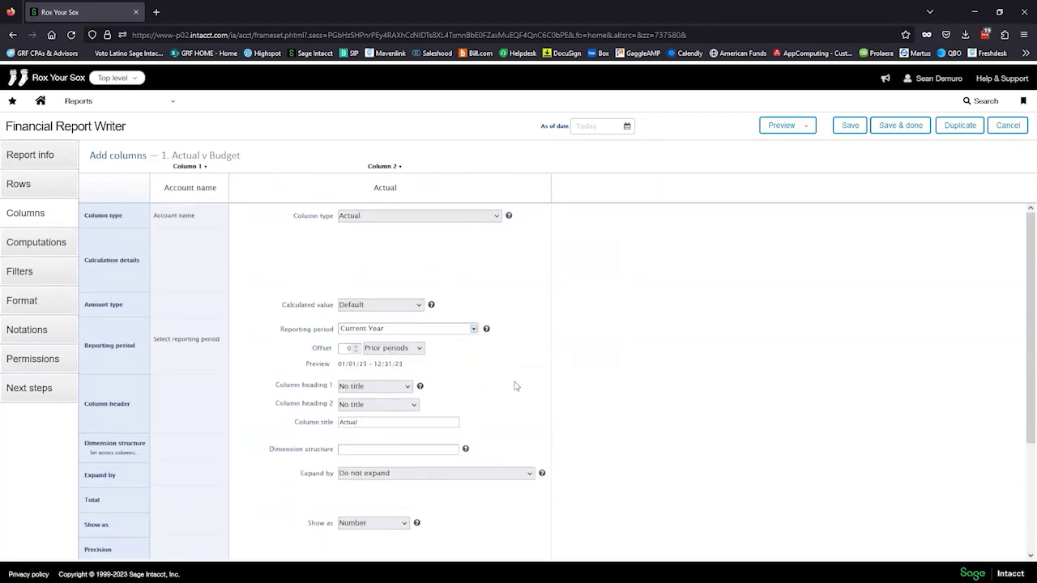
left_click(371, 167)
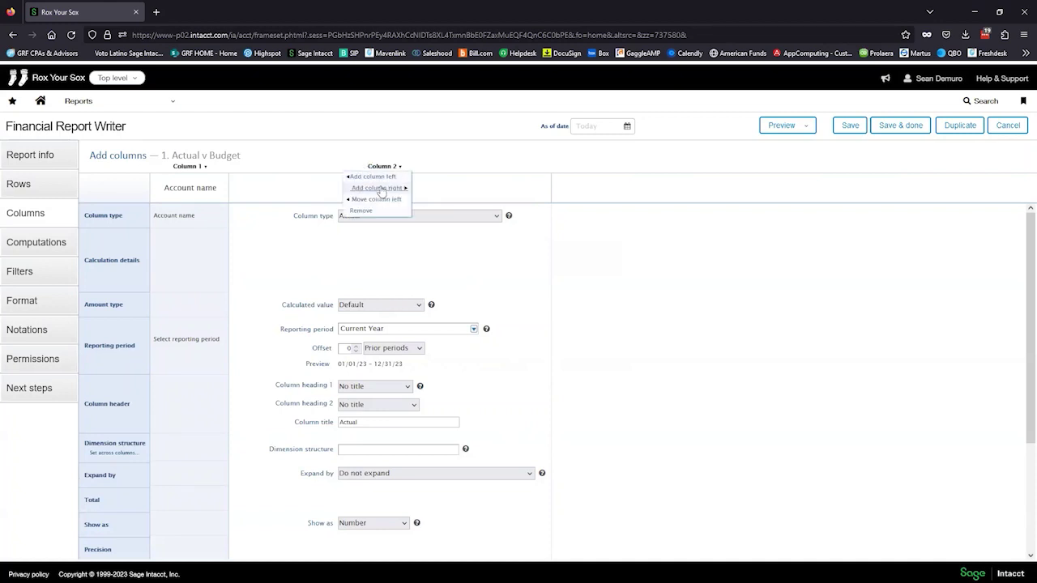
Add a new column right of Actual as a Budget column using the standard Budget.
left_click(379, 189)
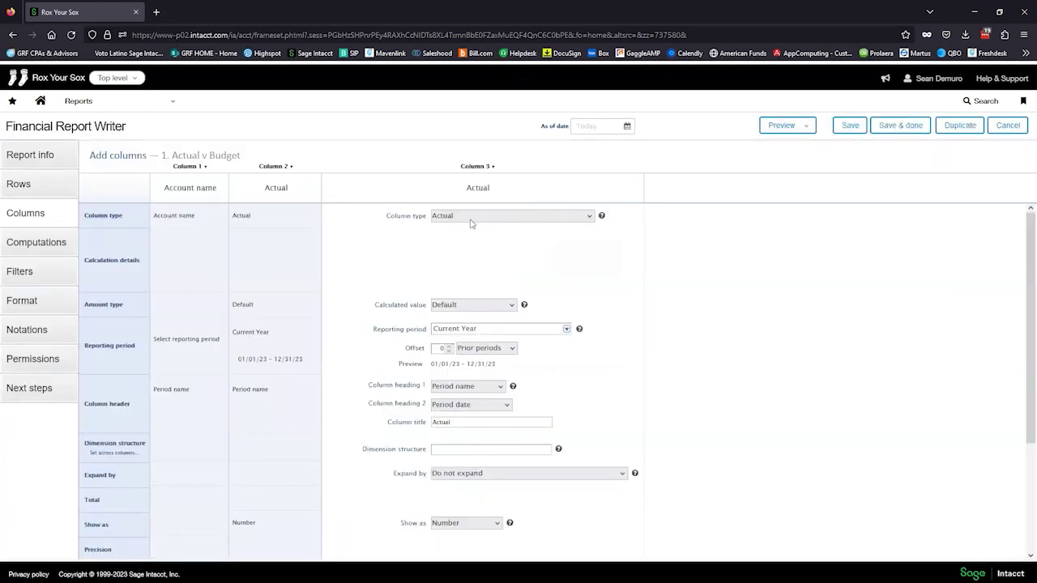
left_click(472, 217)
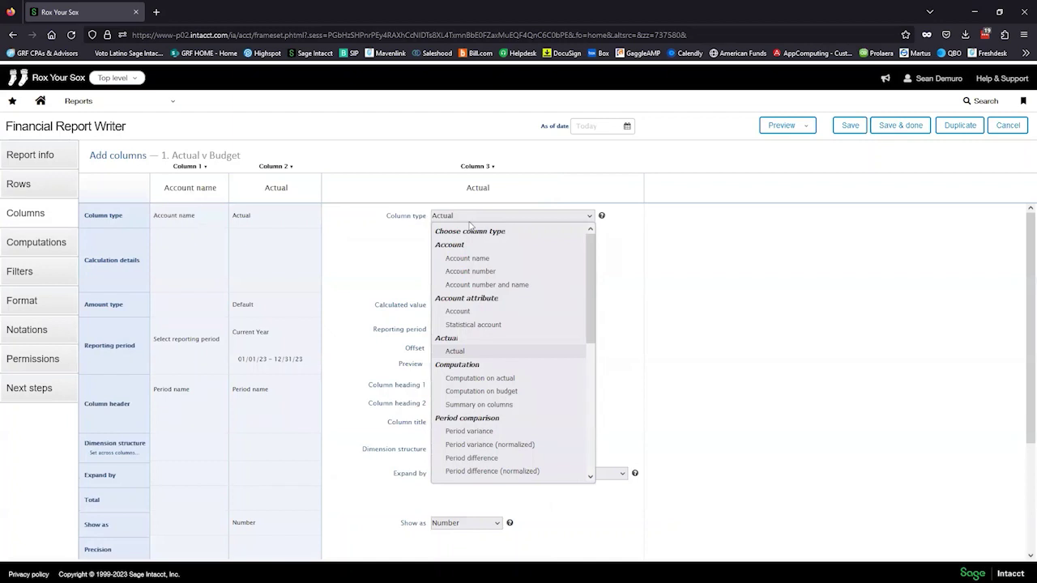
scroll(478, 260, "down", 5)
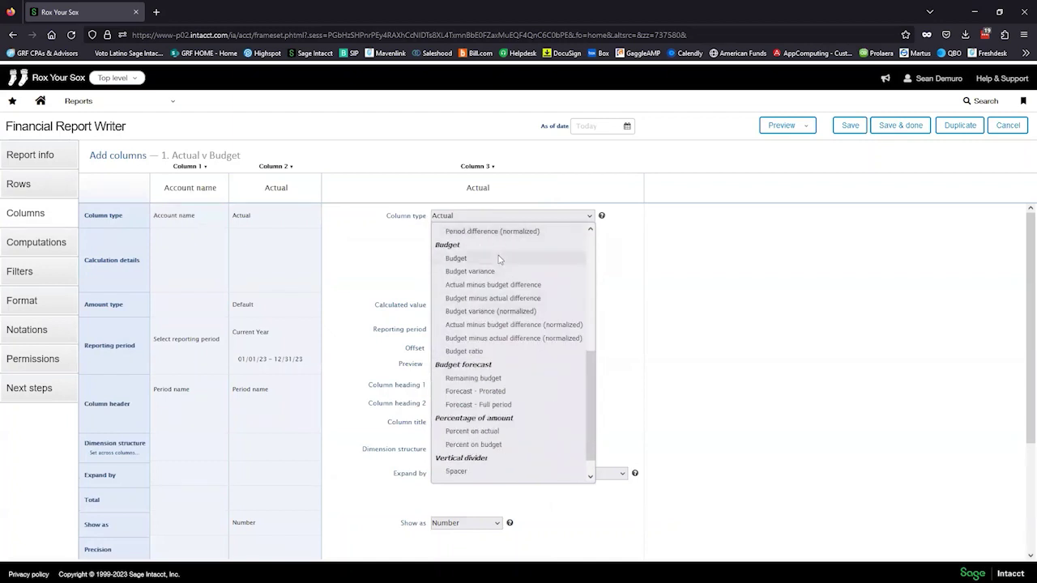
left_click(499, 259)
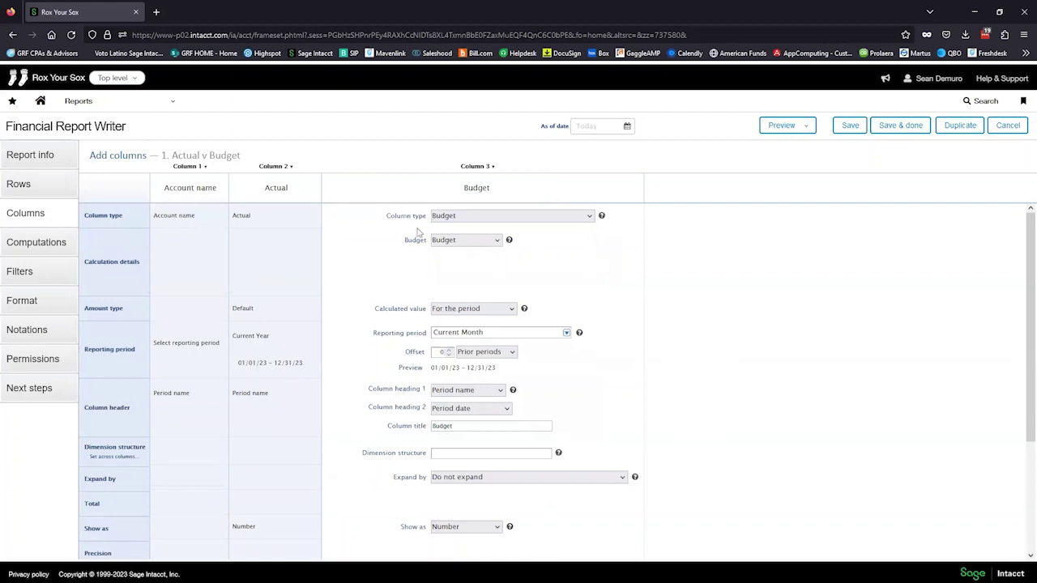
left_click(497, 242)
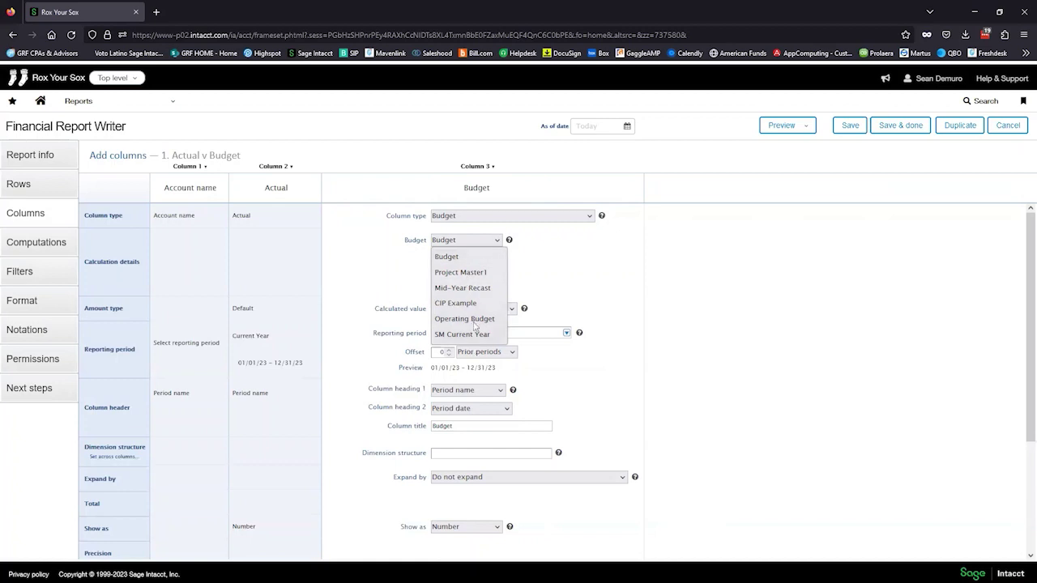
left_click(481, 263)
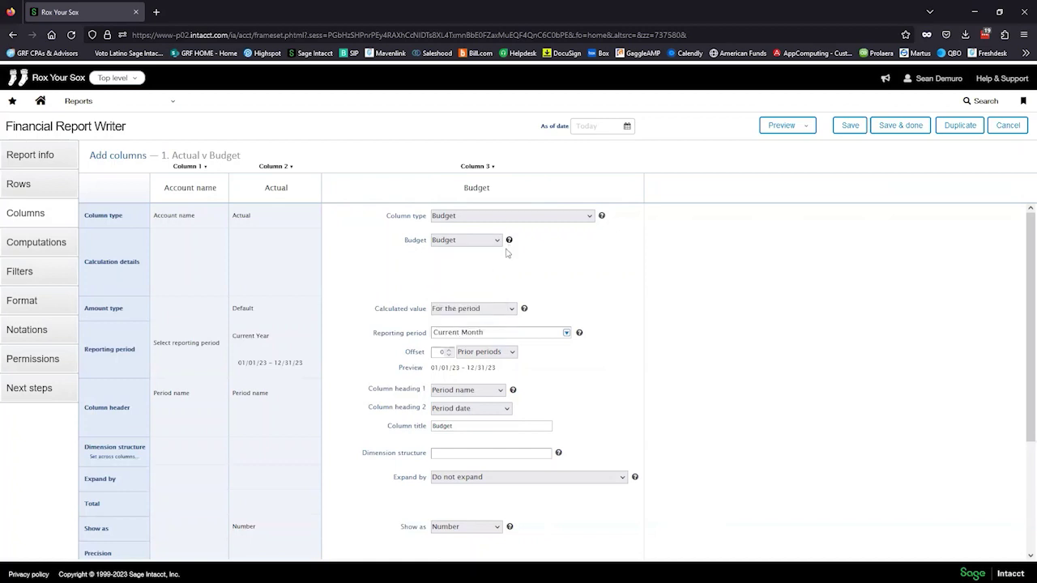
Set the Budget column's reporting period to Current Year and the as-of date to 12/31/22.
scroll(503, 288, "down", 1)
double_click(472, 277)
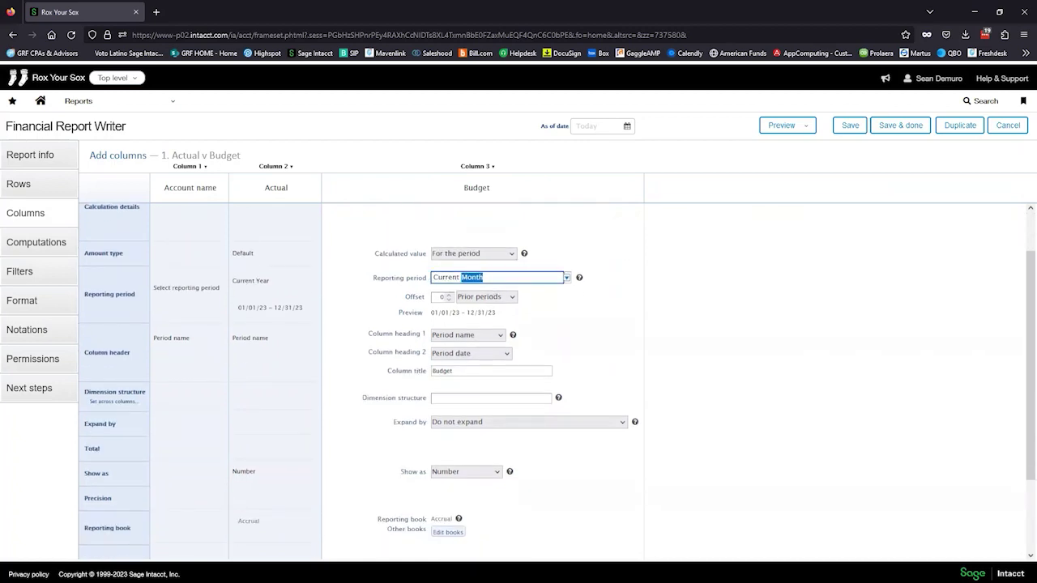
type("Year")
key("Down")
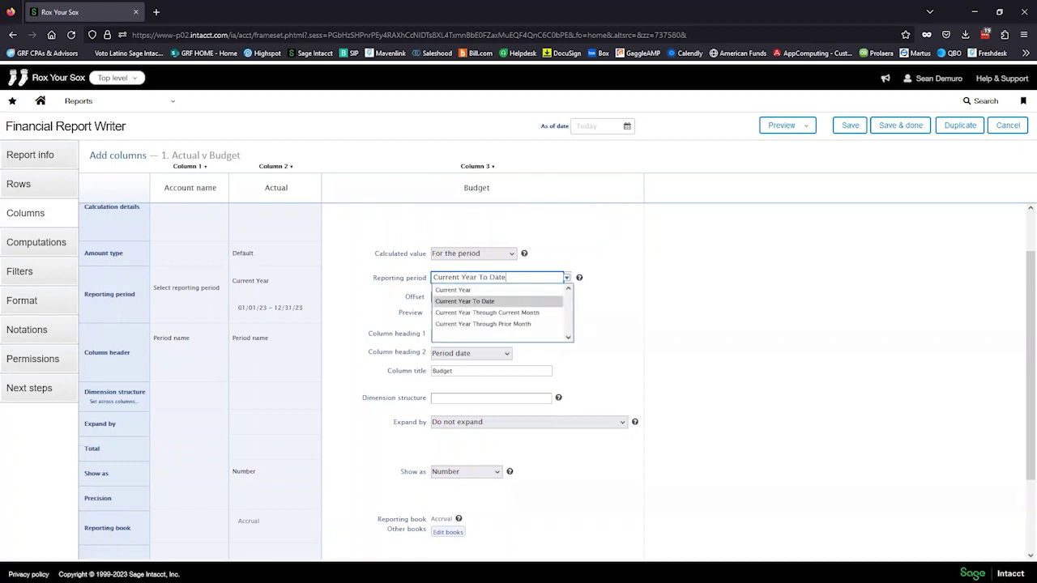
key("Up")
key("Tab")
left_click(859, 305)
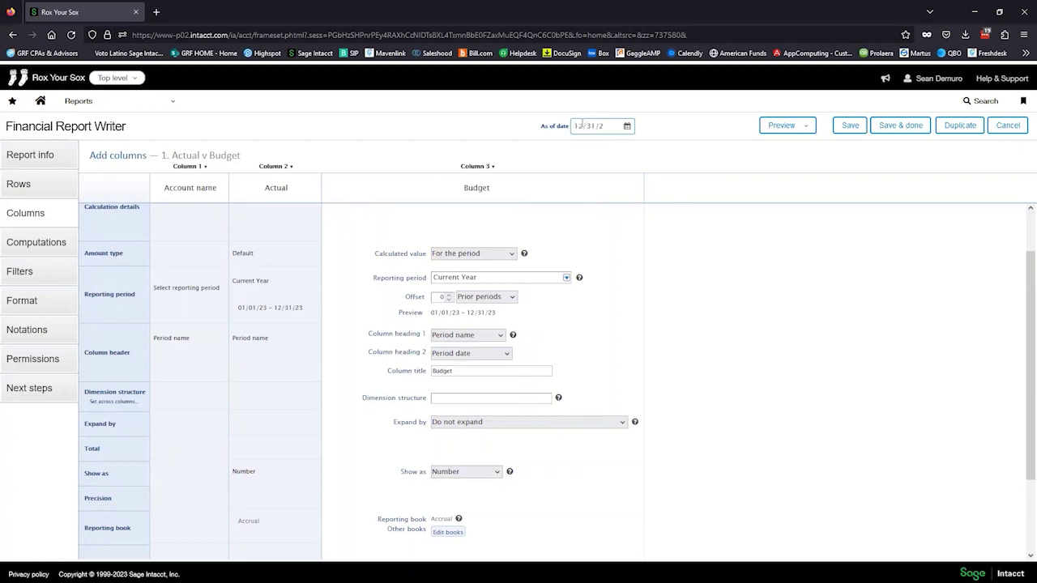
left_click(798, 128)
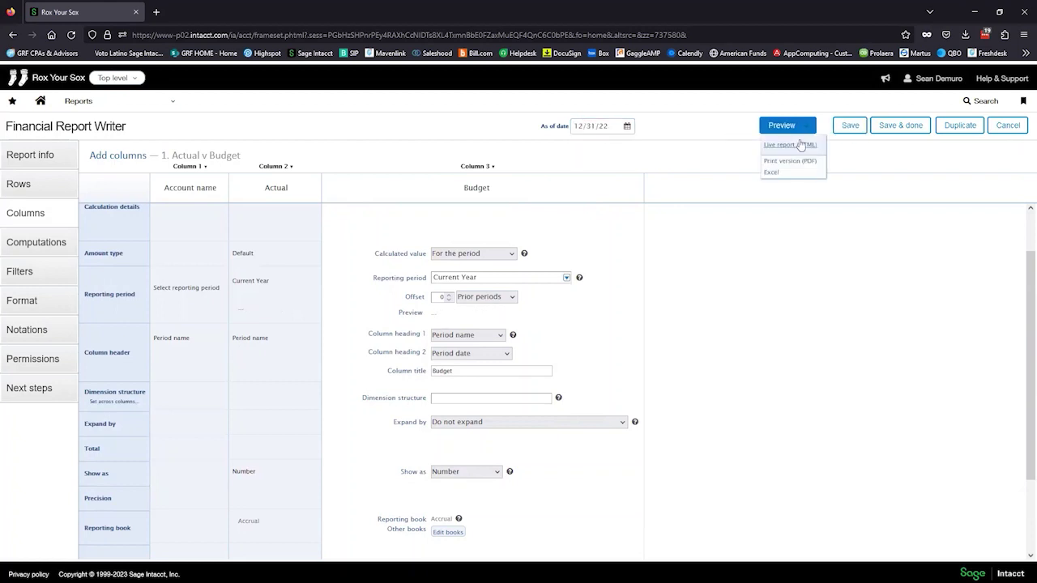
Preview the report as a live HTML report, review the 12/31/22 Actual and Budget totals, and return to the writer.
left_click(800, 143)
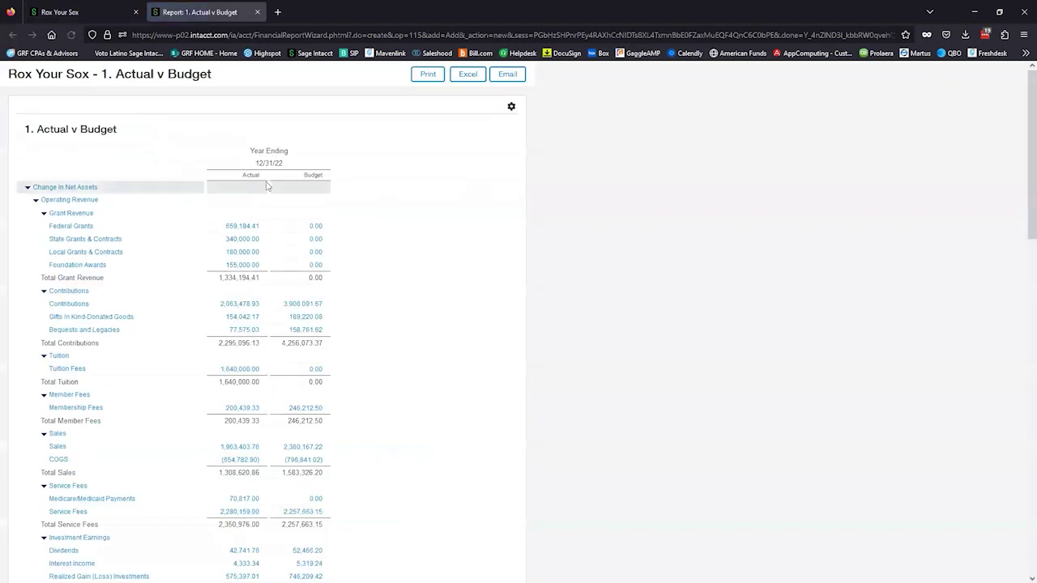
scroll(389, 175, "down", 10)
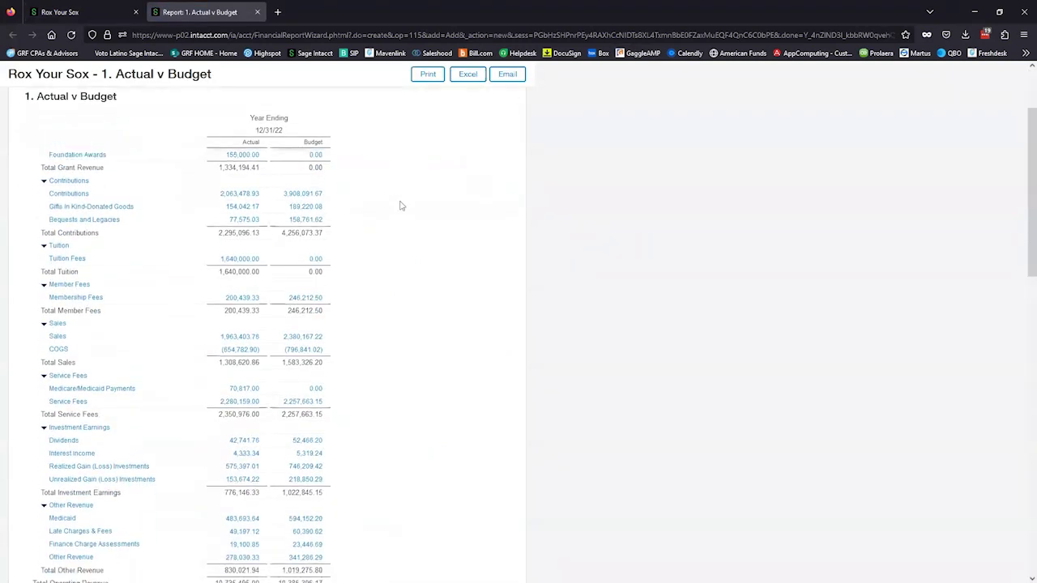
scroll(405, 311, "up", 12)
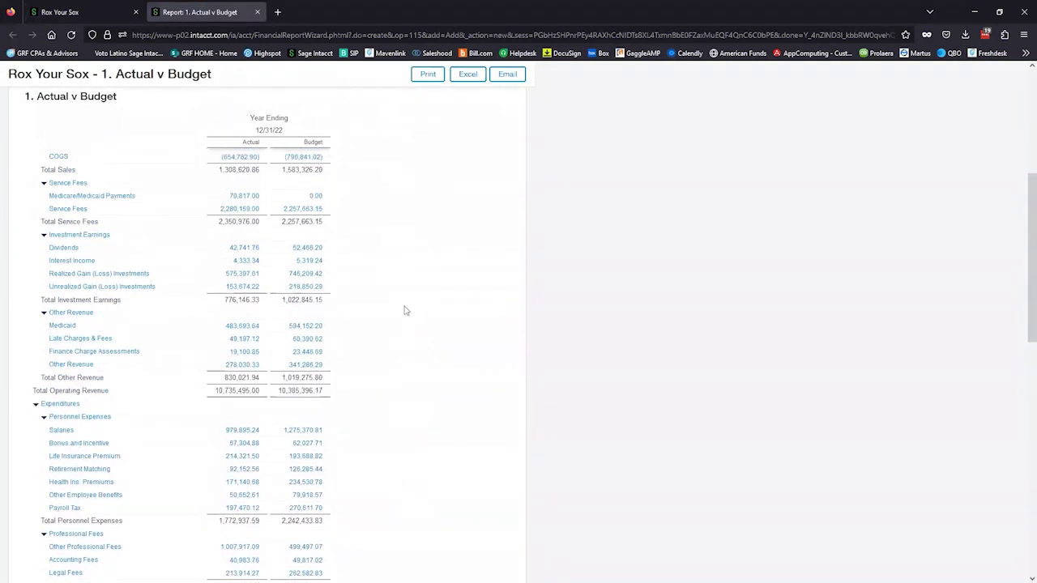
scroll(405, 310, "down", 10)
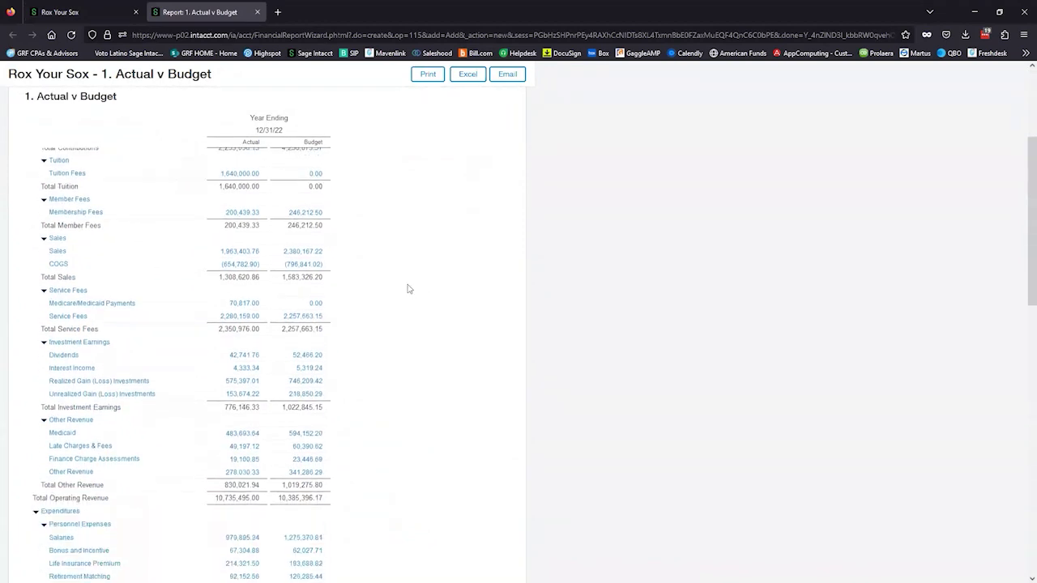
scroll(401, 300, "down", 3)
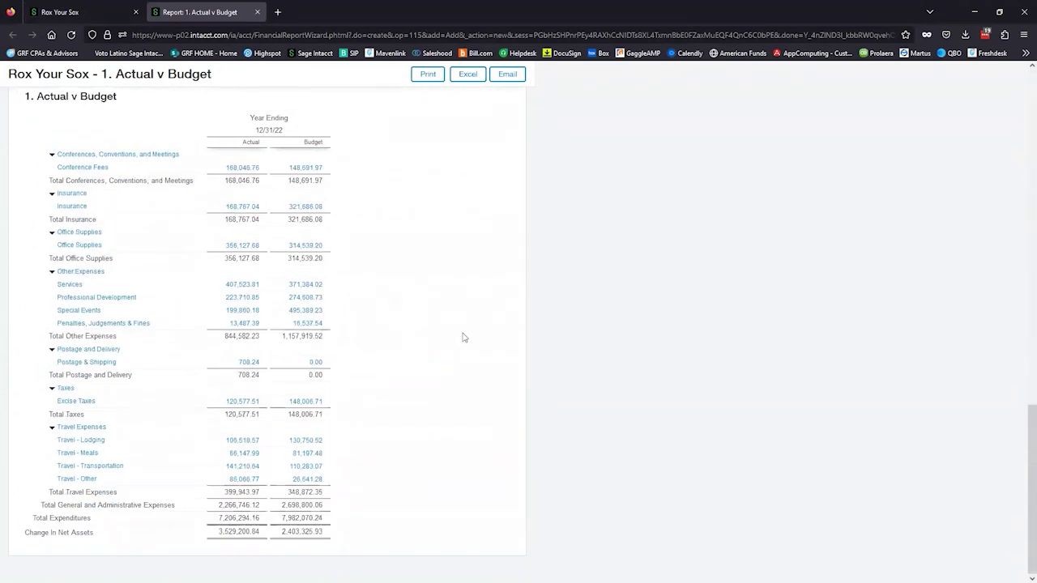
scroll(470, 337, "up", 6)
scroll(473, 324, "up", 8)
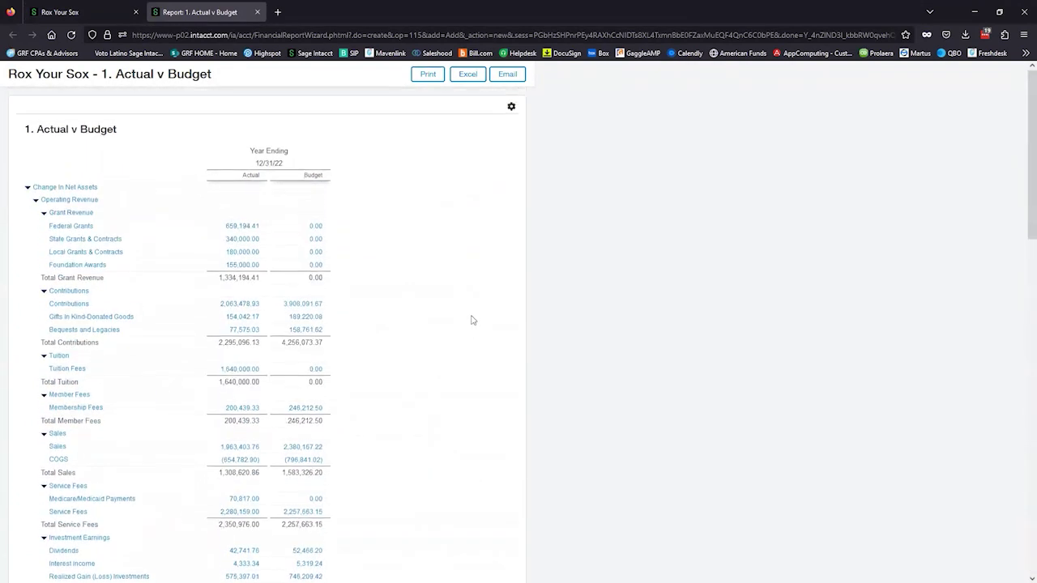
left_click(65, 11)
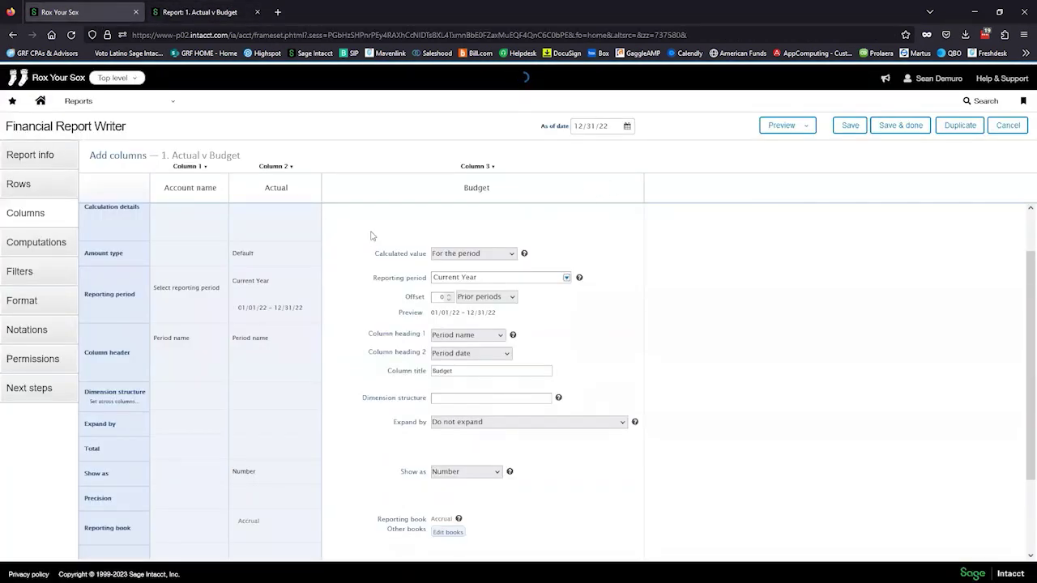
Expand the Actual column by time periods, showing months.
left_click(311, 382)
scroll(482, 374, "down", 1)
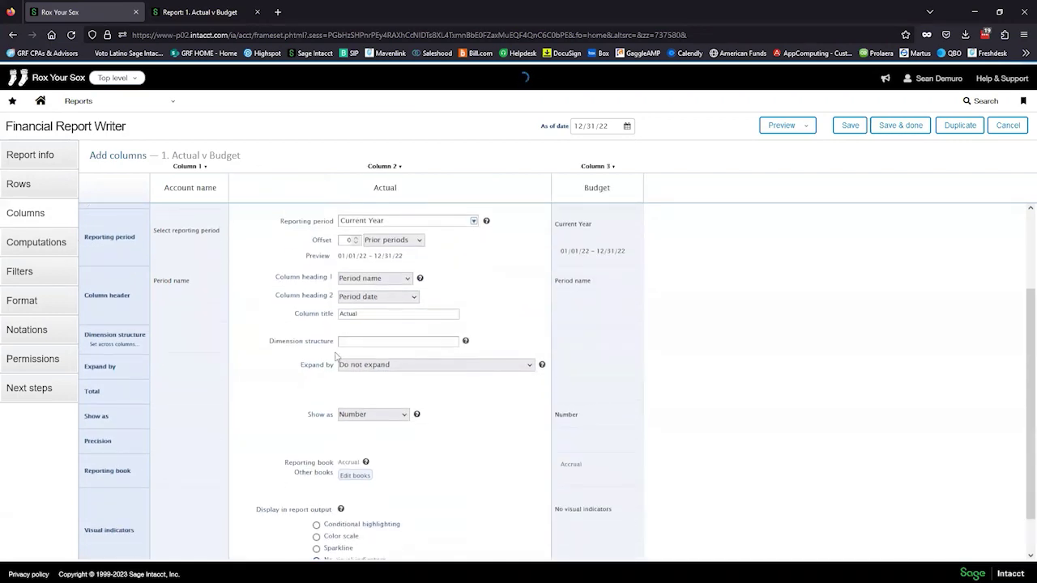
left_click(380, 366)
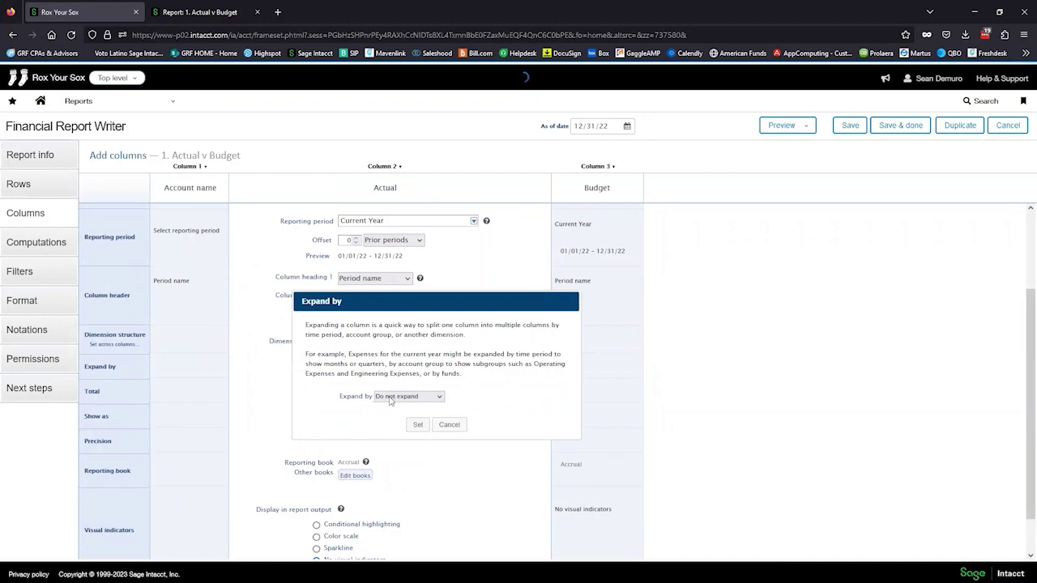
left_click(389, 396)
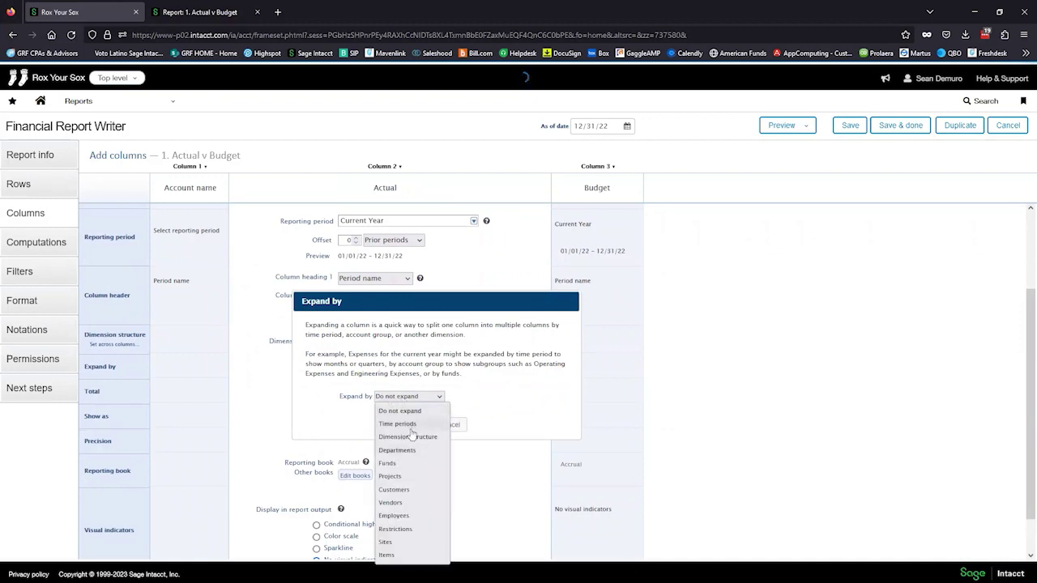
left_click(410, 421)
left_click(407, 409)
left_click(405, 443)
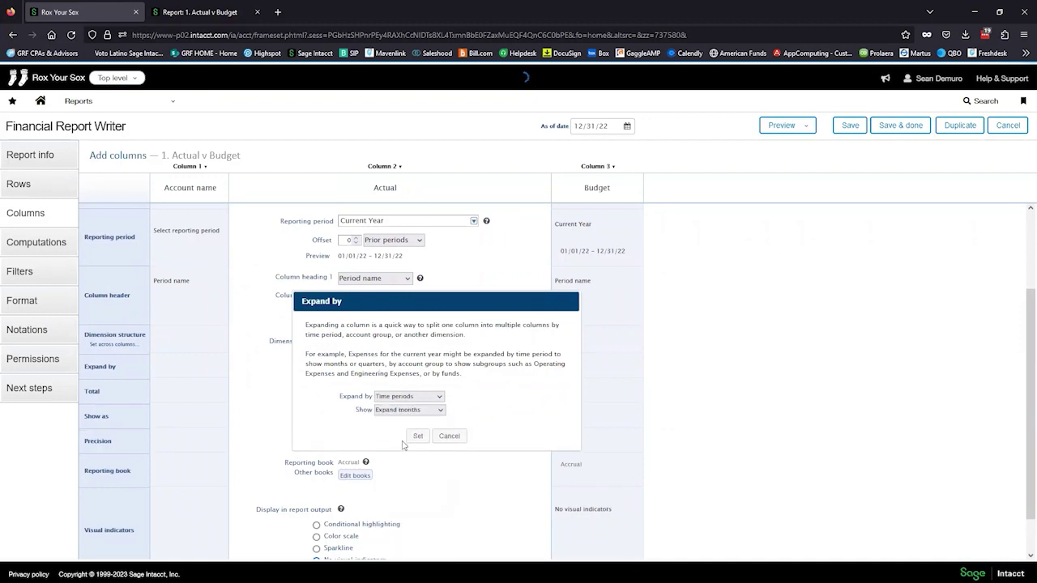
left_click(413, 436)
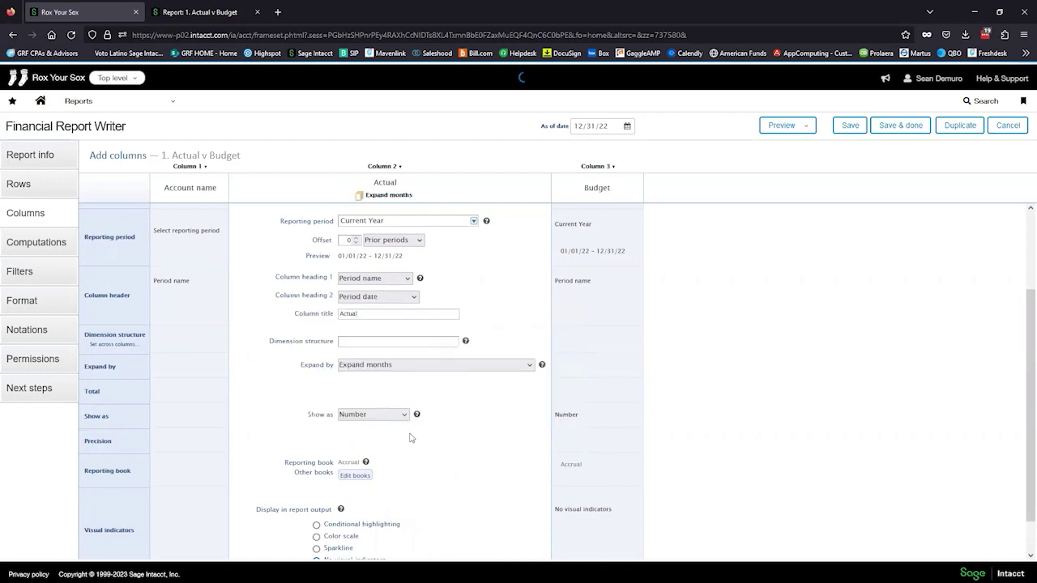
Expand the Budget column by time periods, showing months.
left_click(622, 368)
left_click(600, 368)
left_click(517, 399)
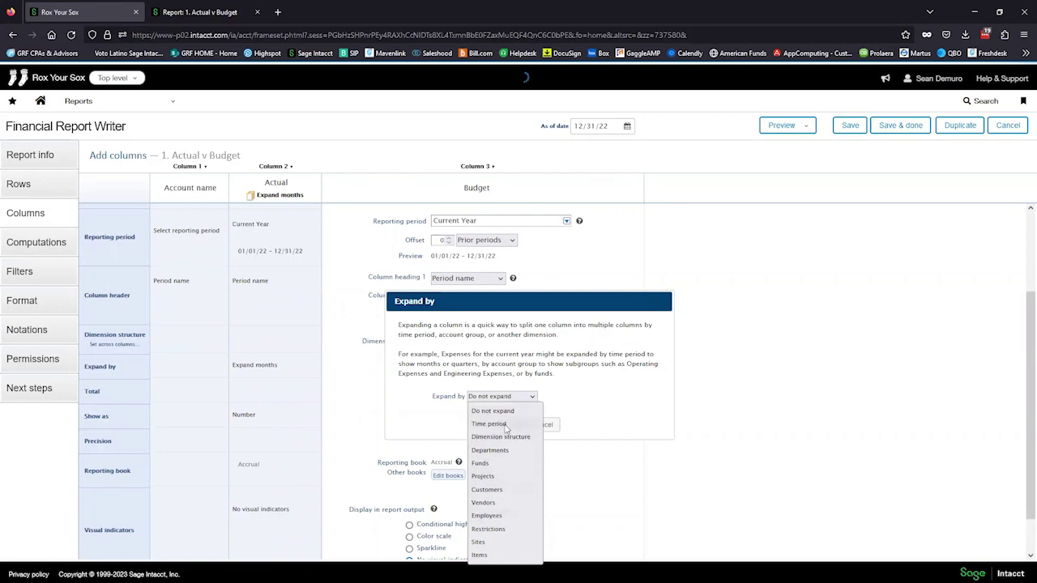
left_click(494, 424)
left_click(502, 410)
left_click(502, 437)
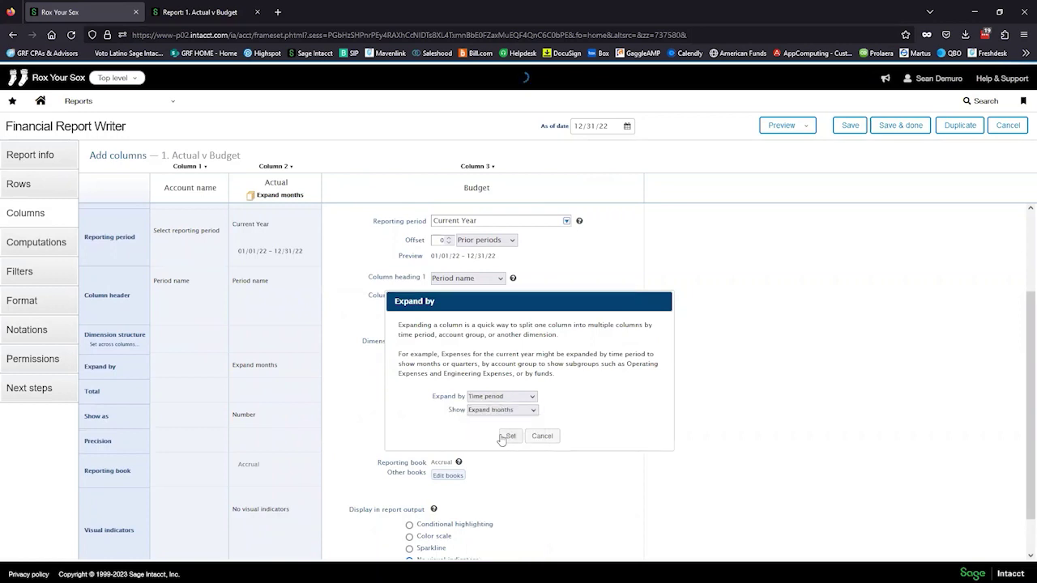
left_click(507, 437)
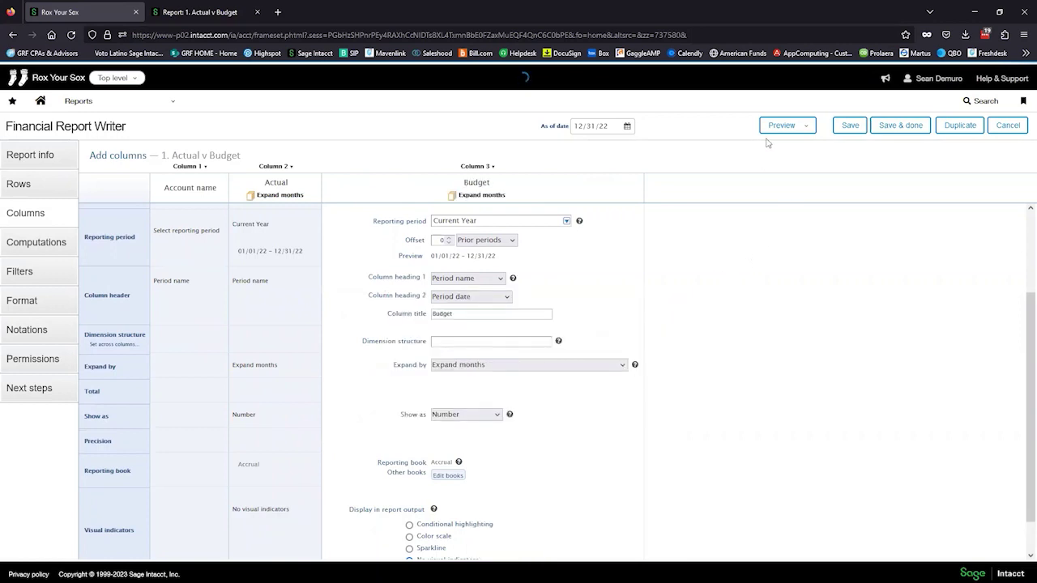
left_click(491, 168)
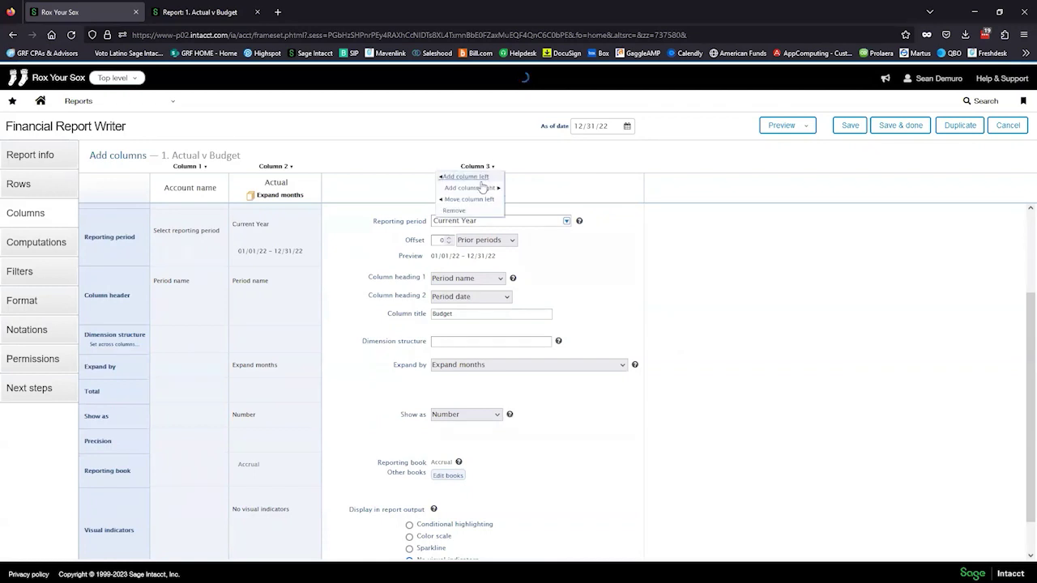
Add a column after Budget as Actual minus budget difference against Budget, for Current Year.
left_click(480, 190)
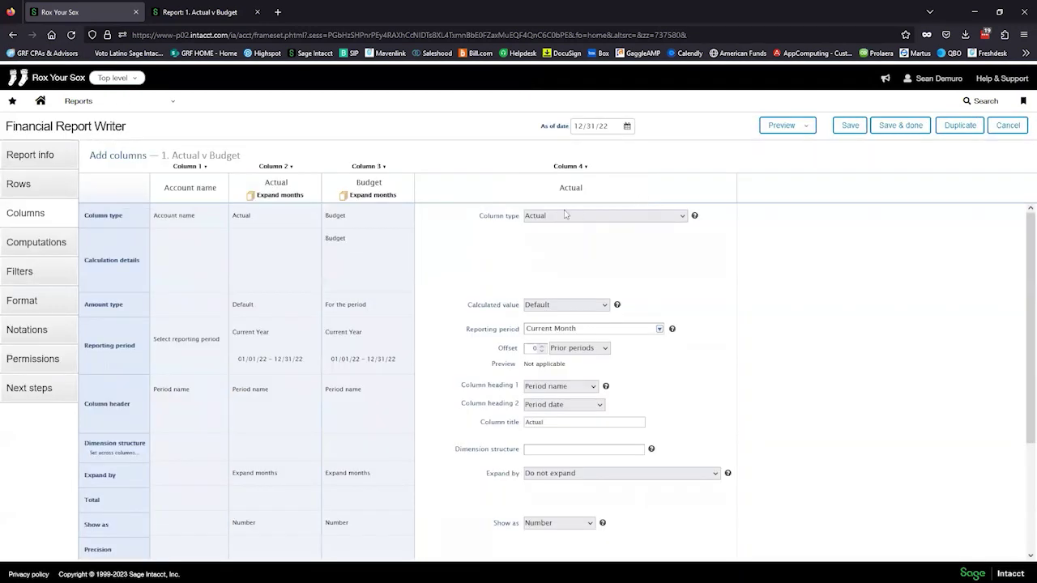
left_click(560, 217)
scroll(652, 316, "down", 5)
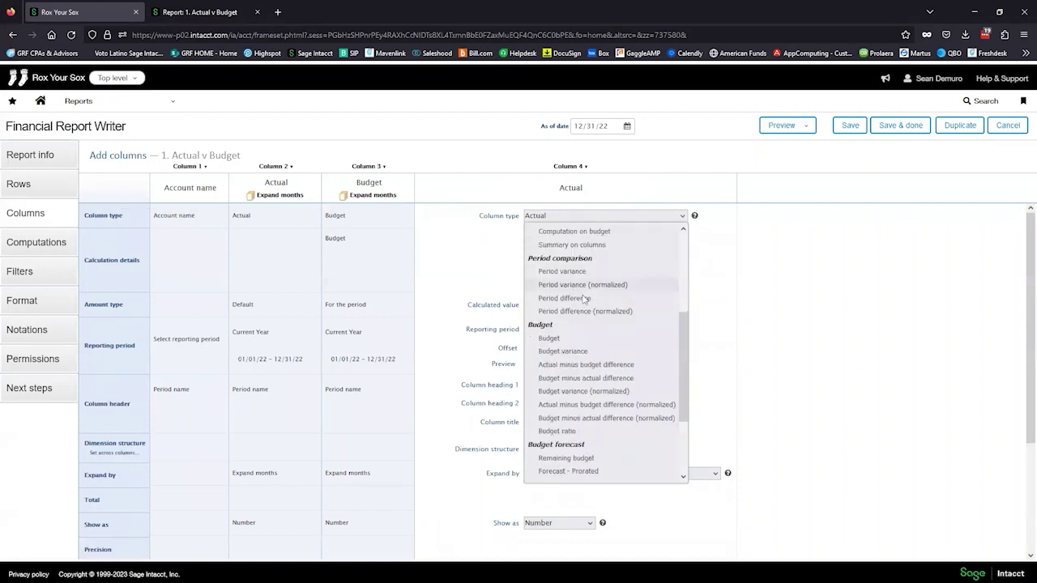
left_click(556, 366)
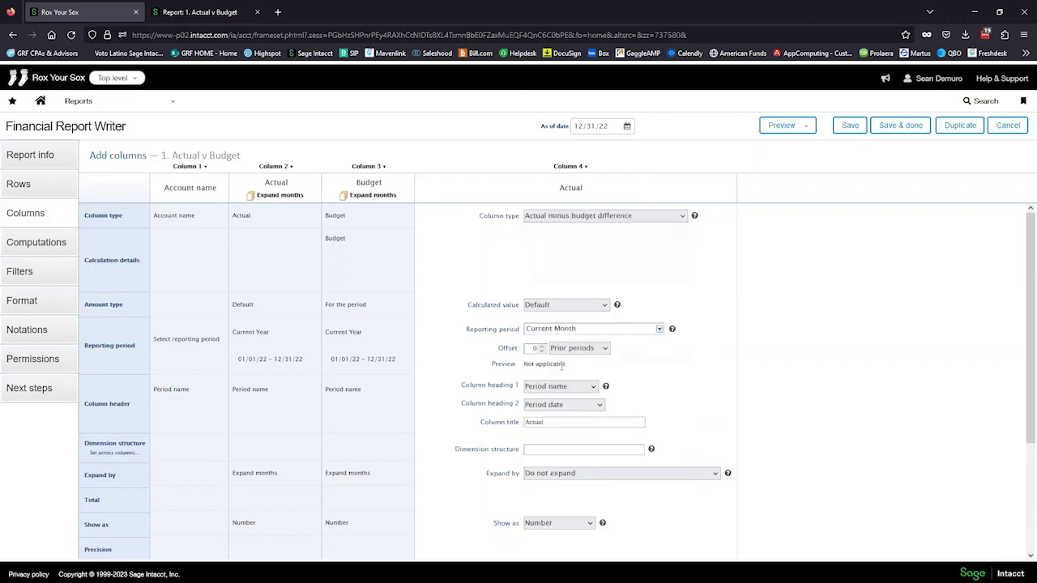
left_click(551, 247)
left_click(549, 247)
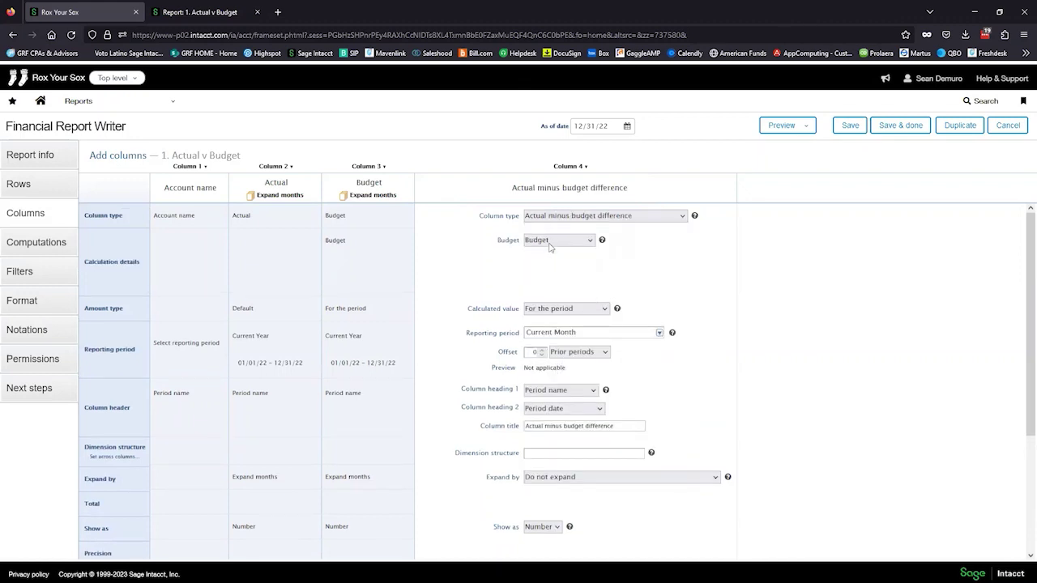
left_click(567, 333)
double_click(565, 333)
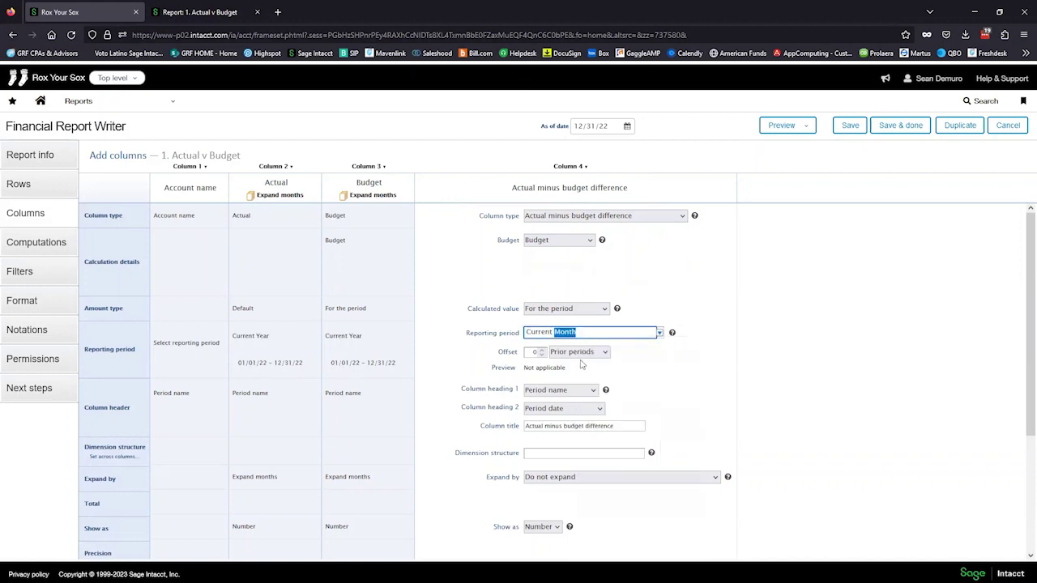
type("Year")
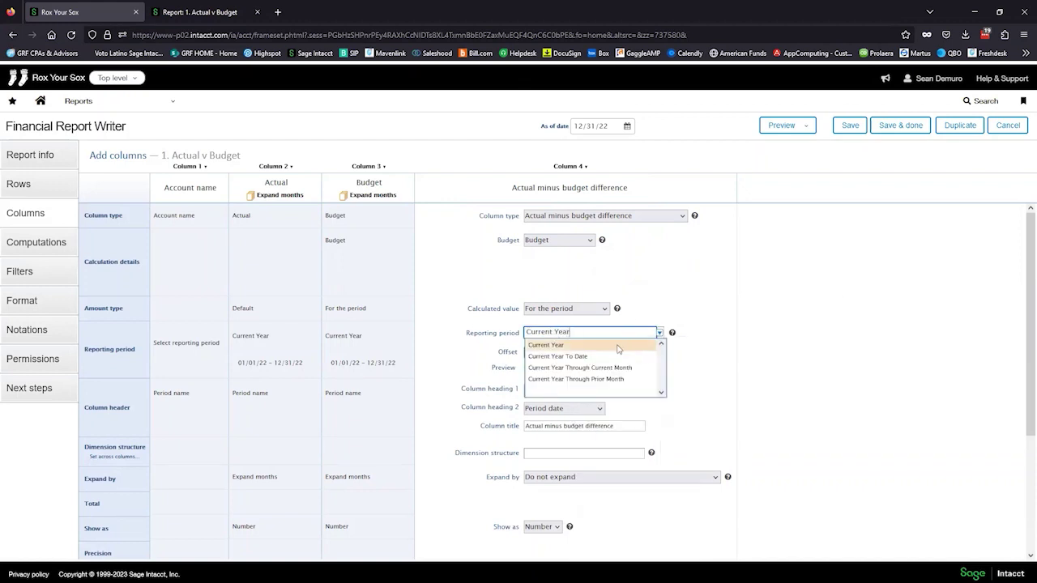
key("Down")
key("Return")
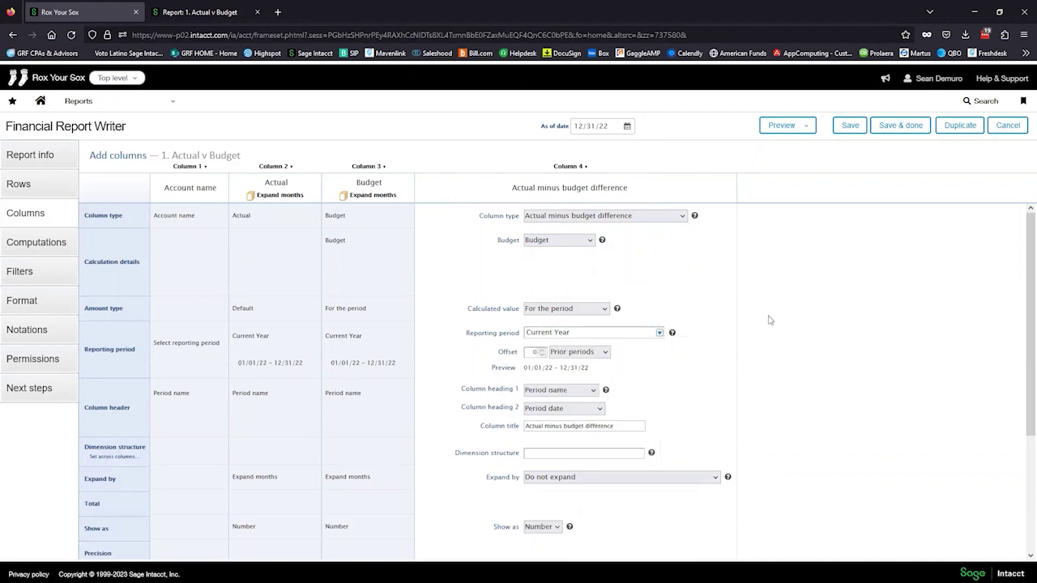
Expand the difference column by Time period, showing months.
left_click(616, 480)
left_click(592, 508)
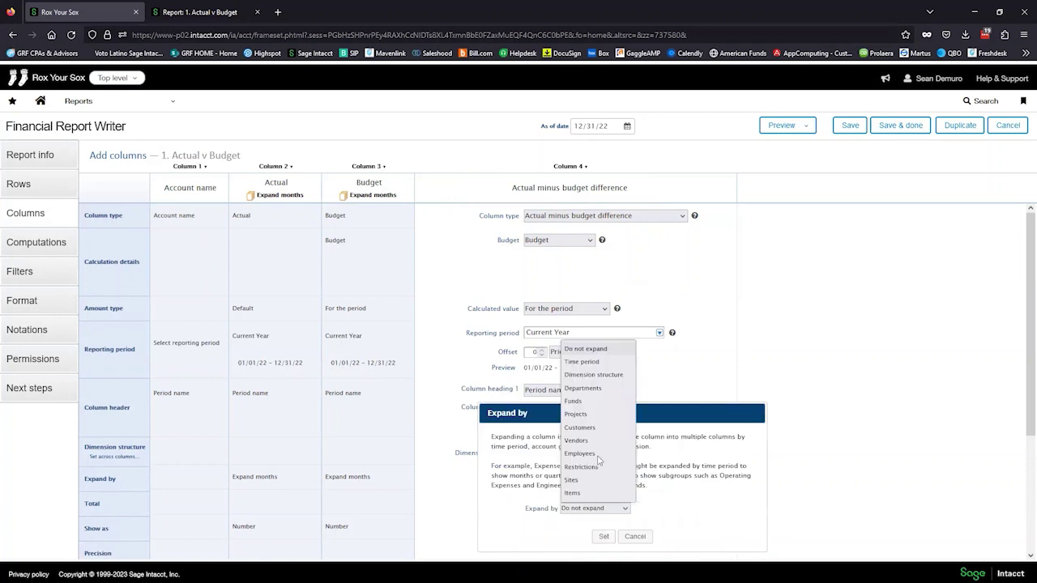
left_click(598, 371)
left_click(618, 508)
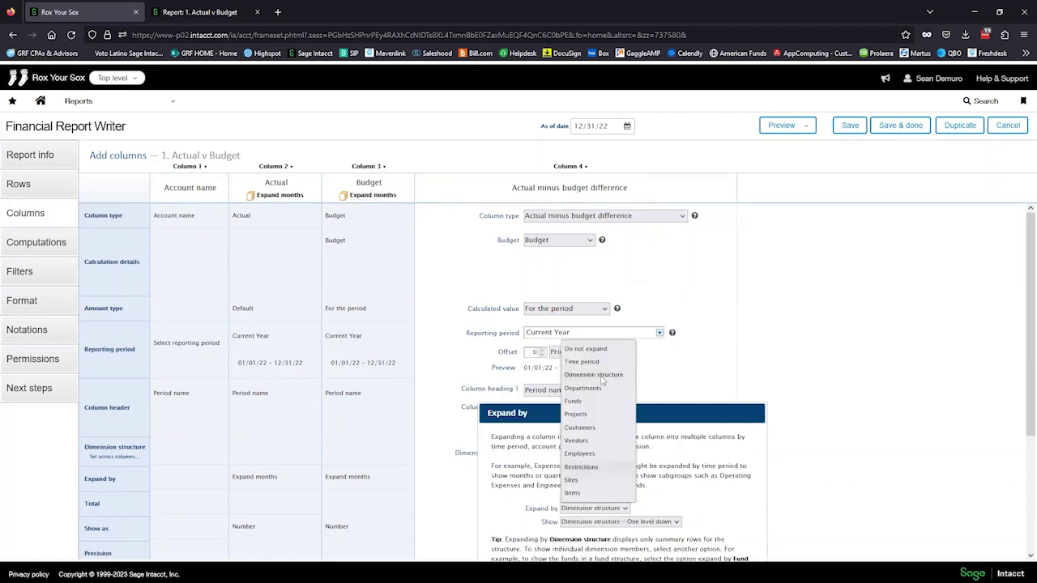
left_click(605, 363)
left_click(596, 523)
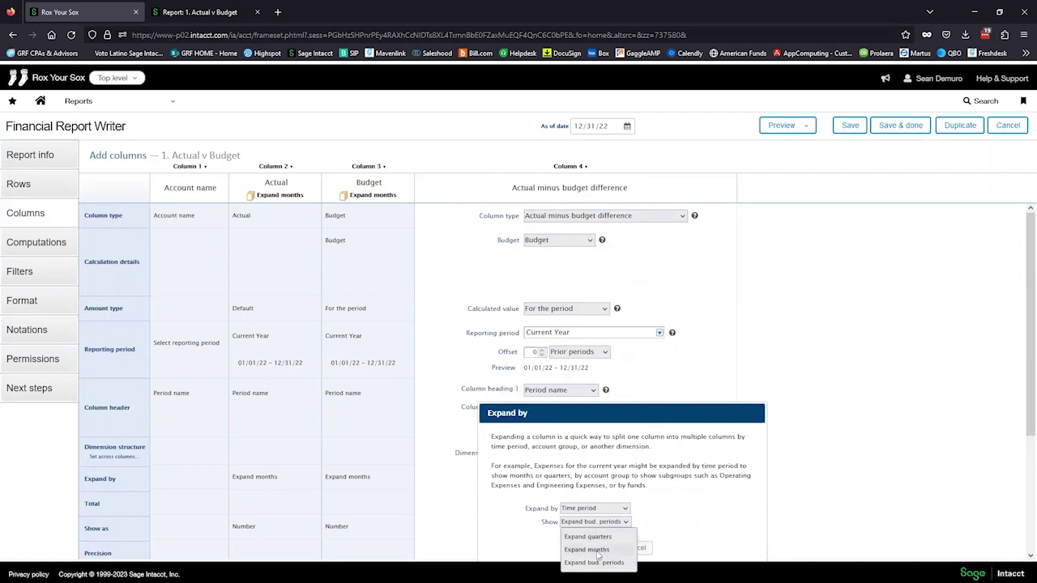
left_click(600, 551)
left_click(602, 548)
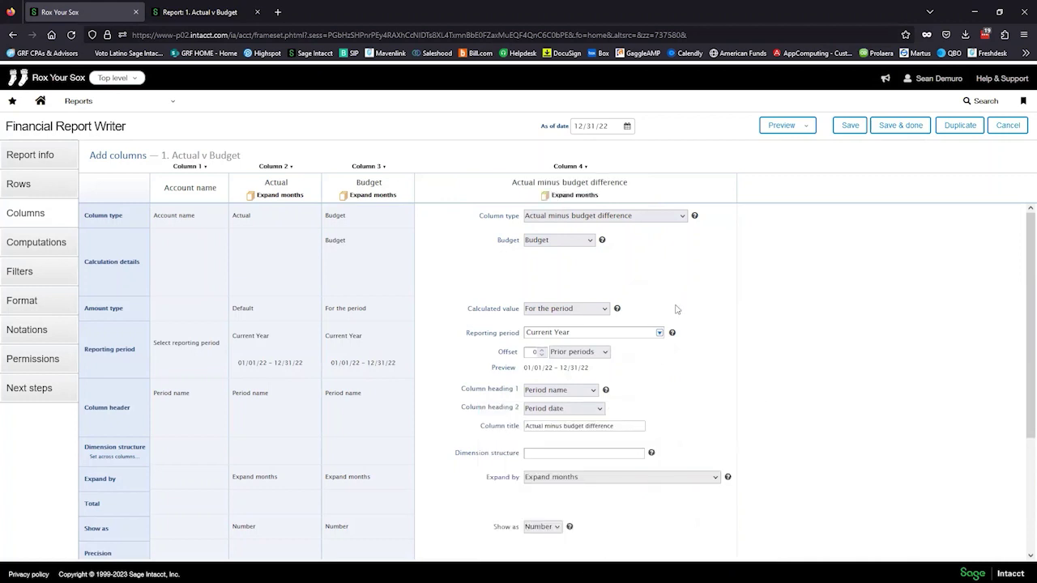
left_click(799, 127)
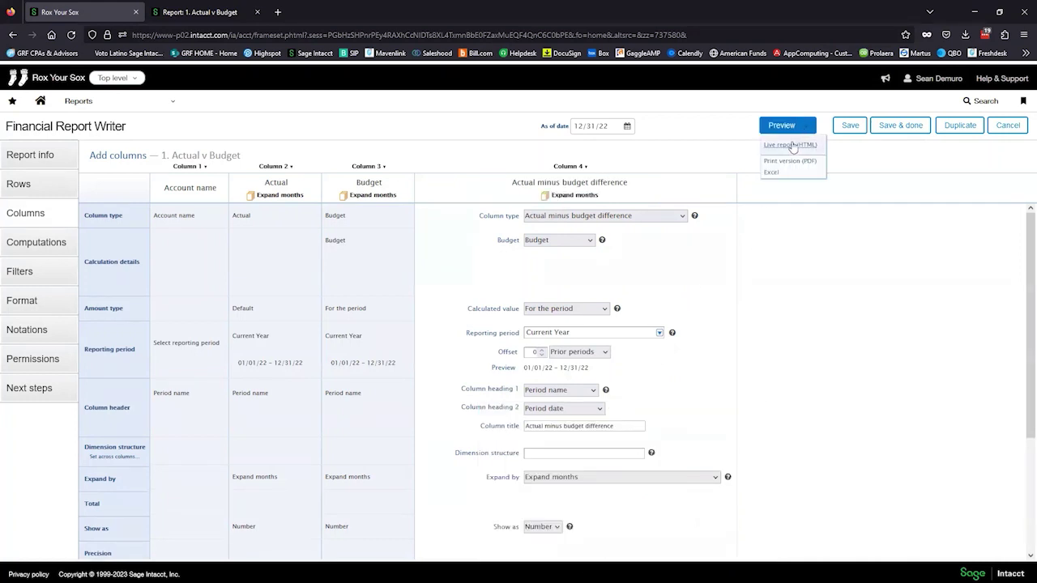
Preview the live report's monthly Actual, Budget and difference figures, then return to the report writer.
left_click(792, 144)
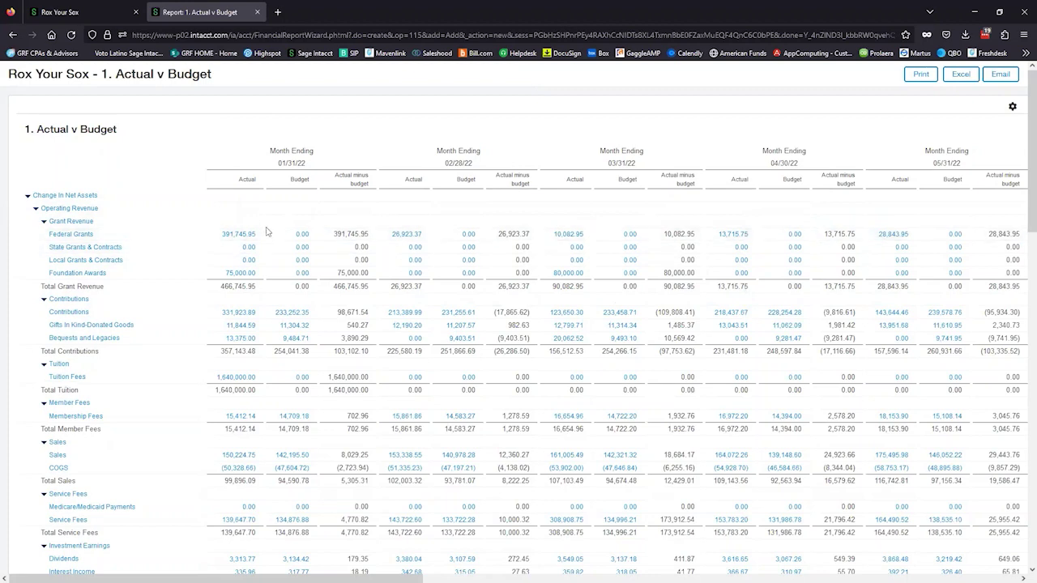
left_click(113, 5)
scroll(924, 430, "down", 3)
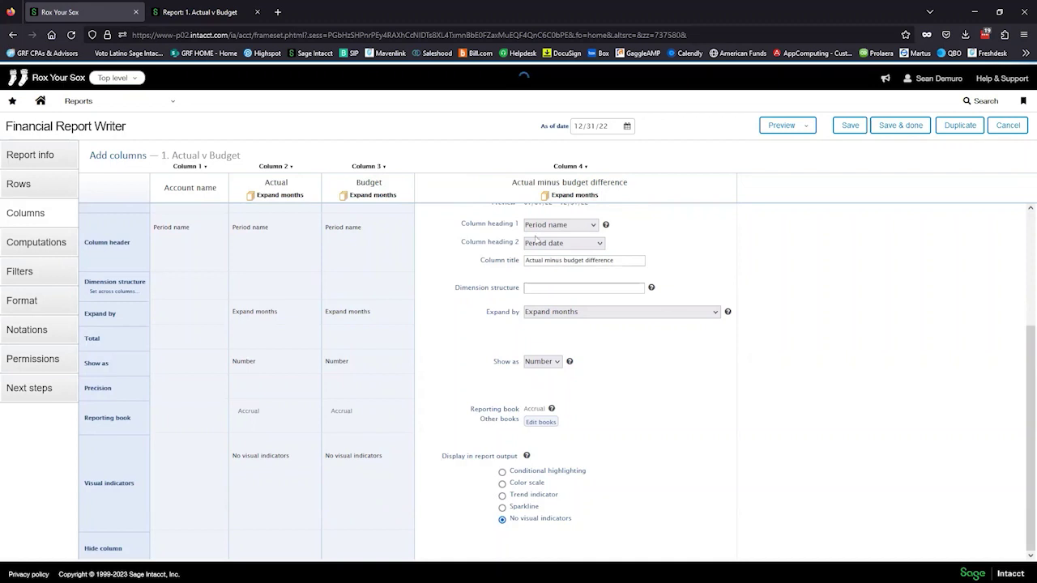
Add a conditional highlighting rule: less than or equal to 0 shown in Red.
left_click(502, 472)
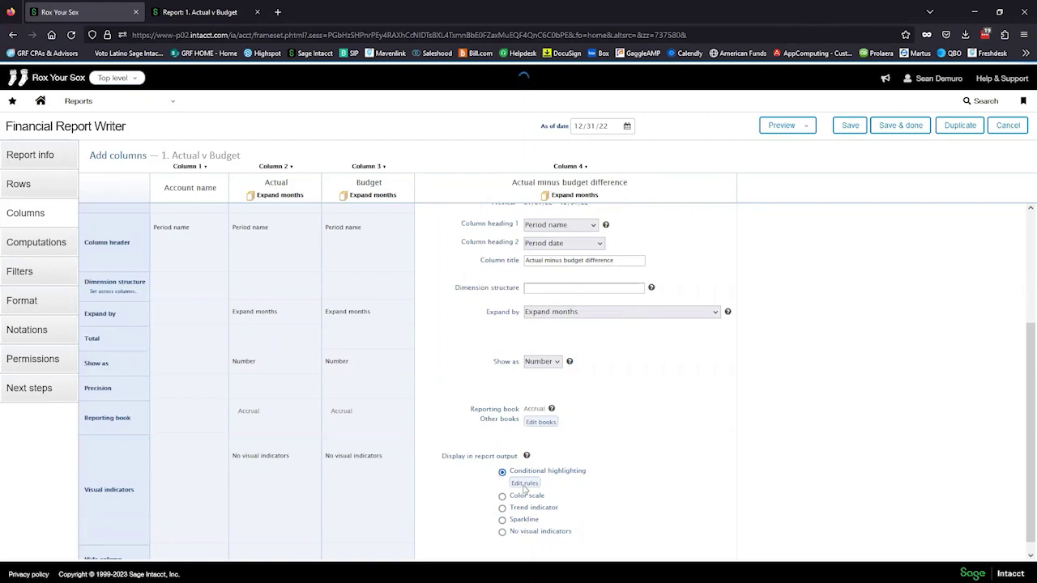
left_click(524, 483)
left_click(489, 324)
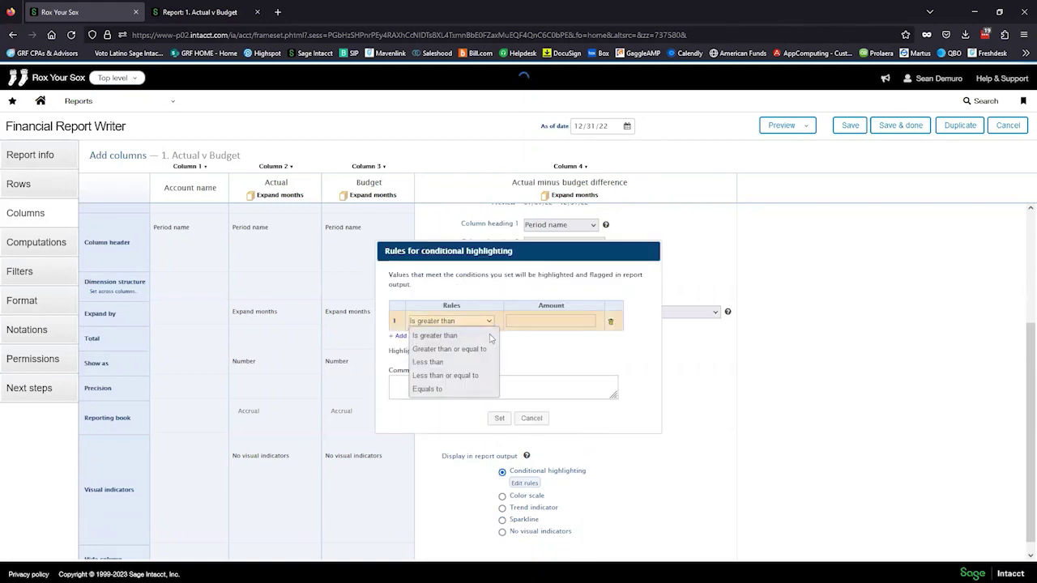
left_click(469, 377)
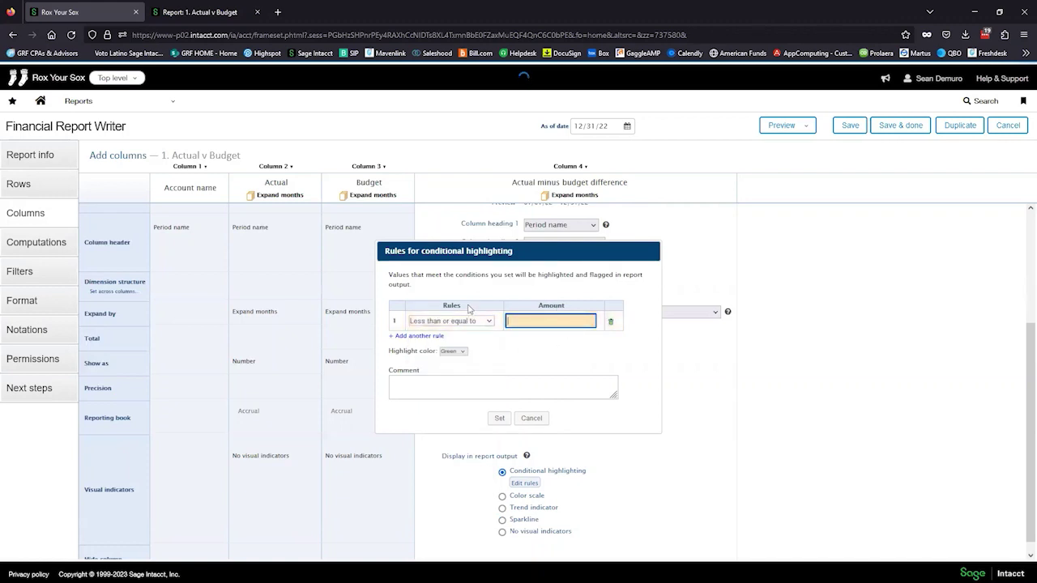
left_click(478, 252)
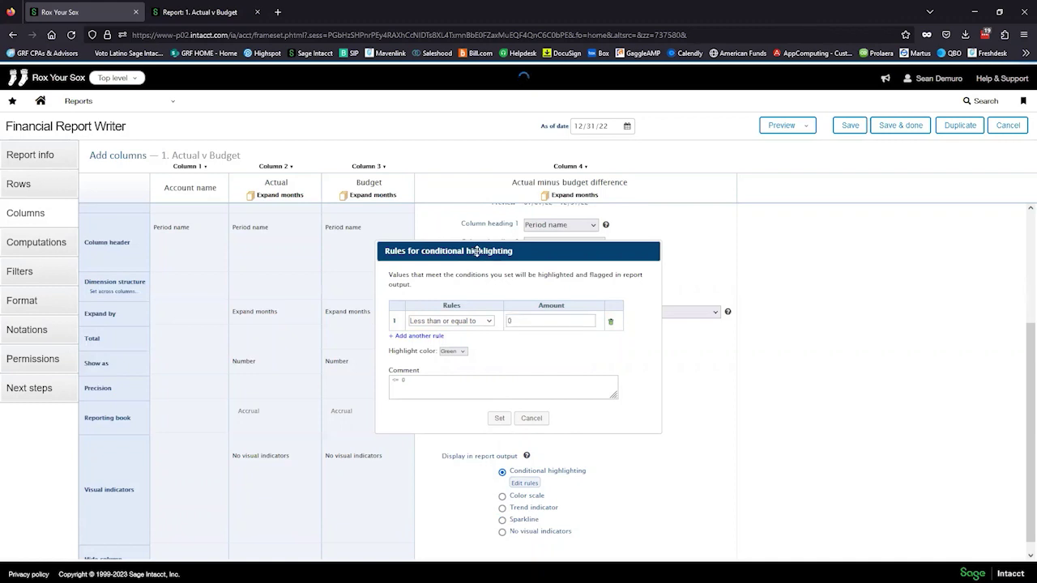
left_click(456, 354)
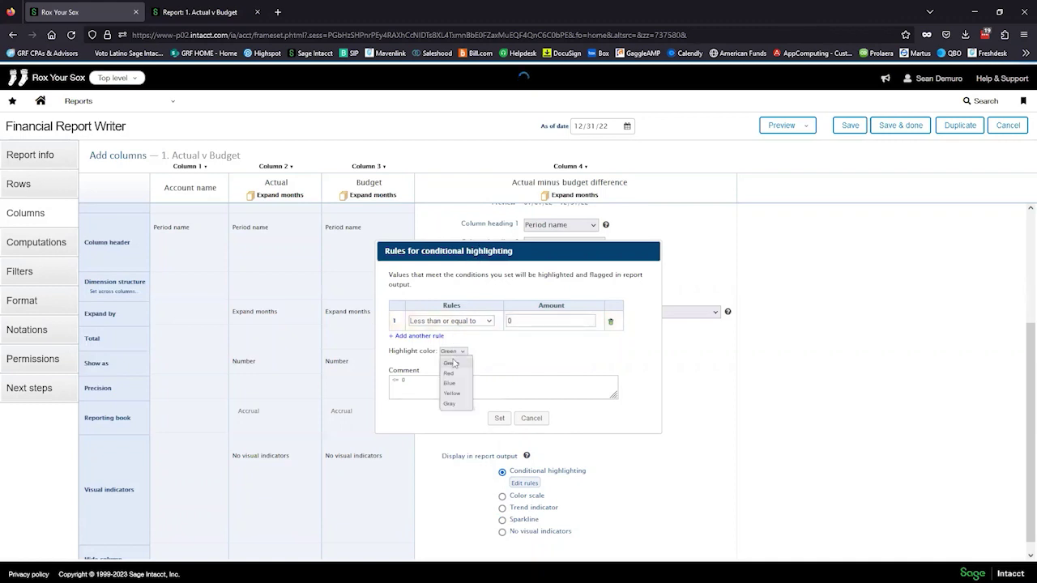
left_click(457, 379)
left_click(502, 419)
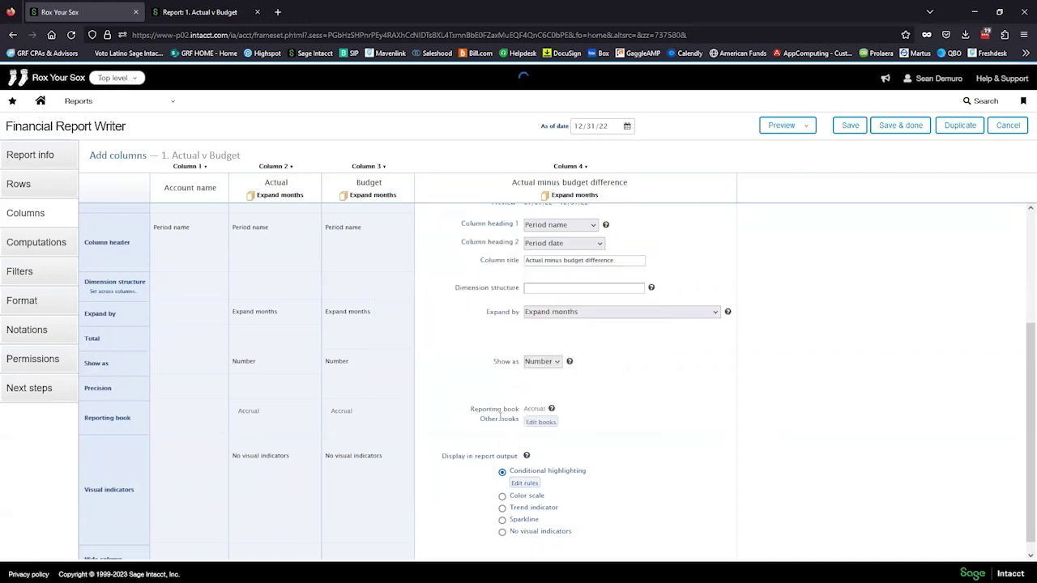
left_click(803, 126)
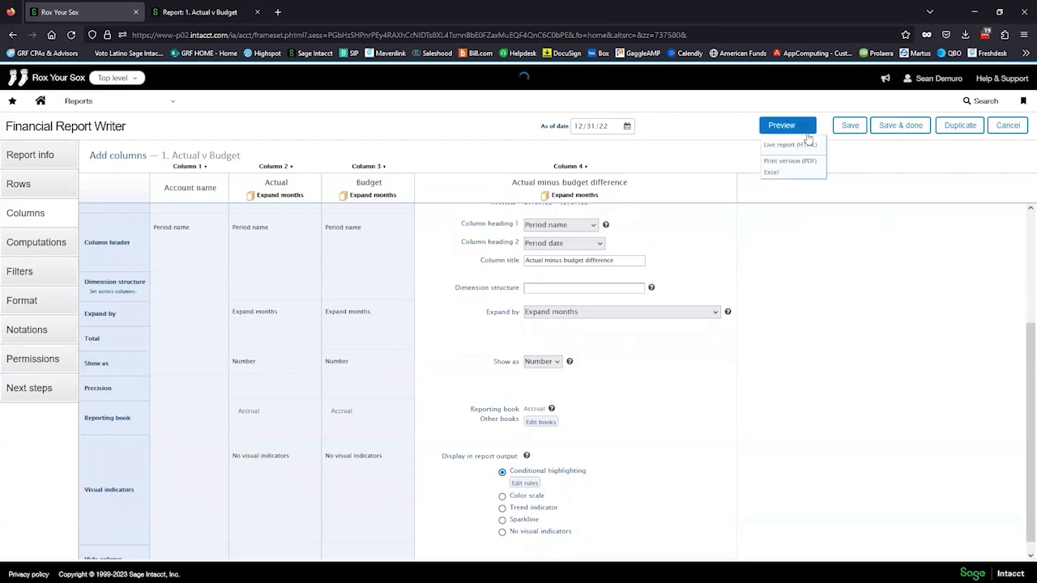
Preview the live report to check red-shaded zero or negative differences, then return to the writer.
left_click(792, 145)
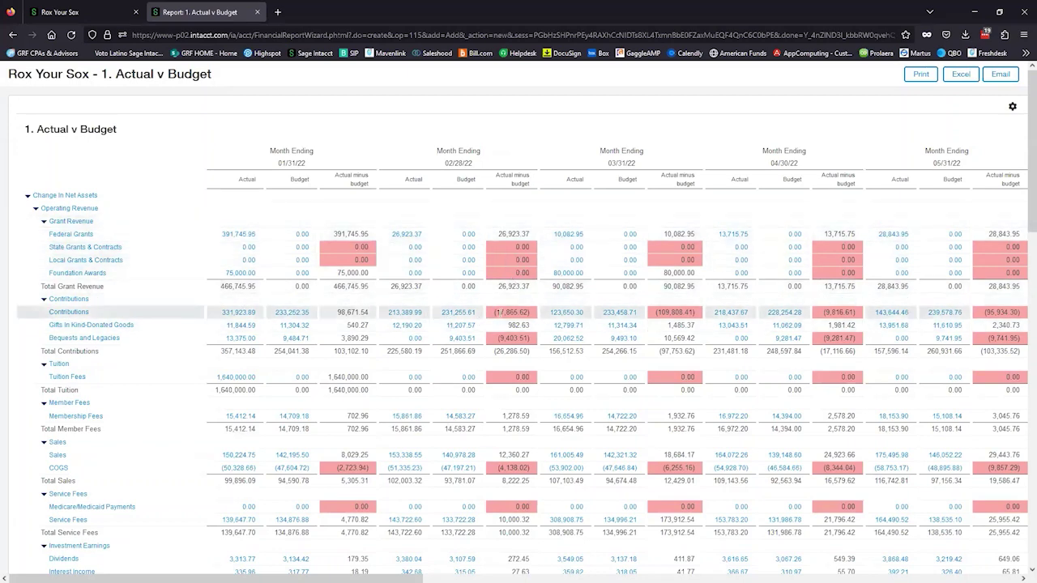
left_click(83, 5)
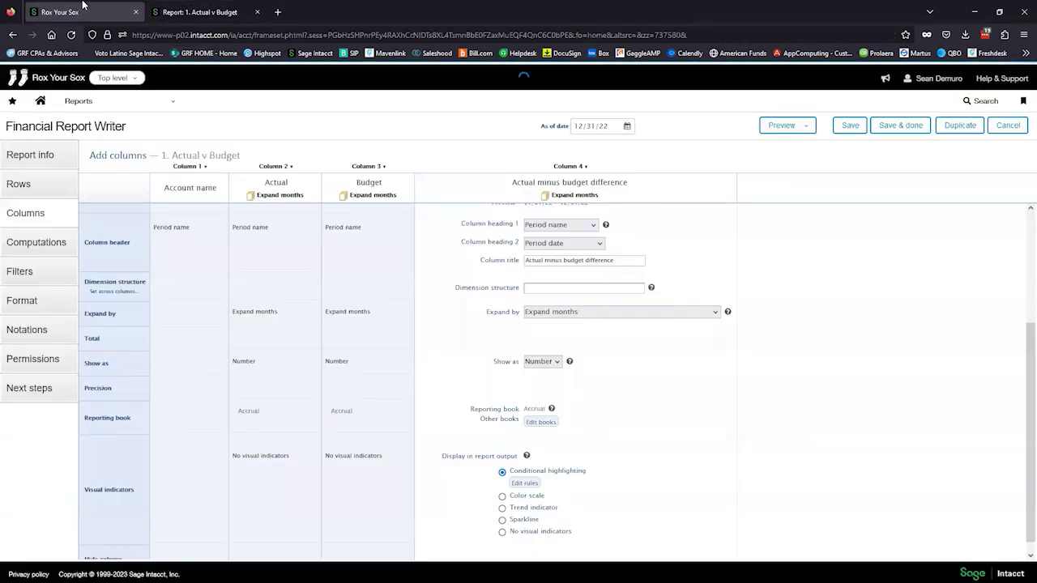
Save the Actual v Budget report with the modified As of date, then create a new financial report.
left_click(900, 129)
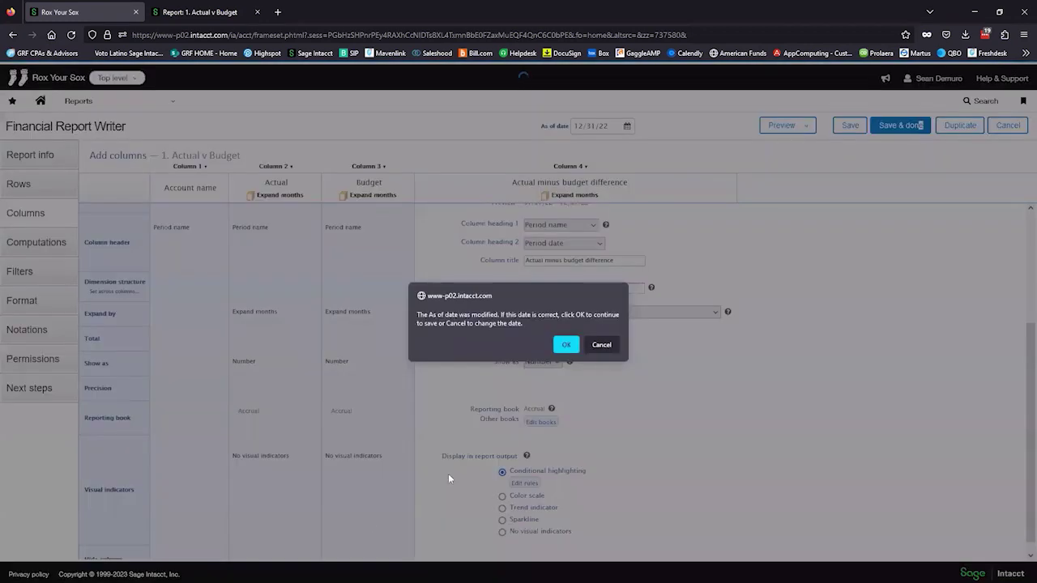
left_click(563, 345)
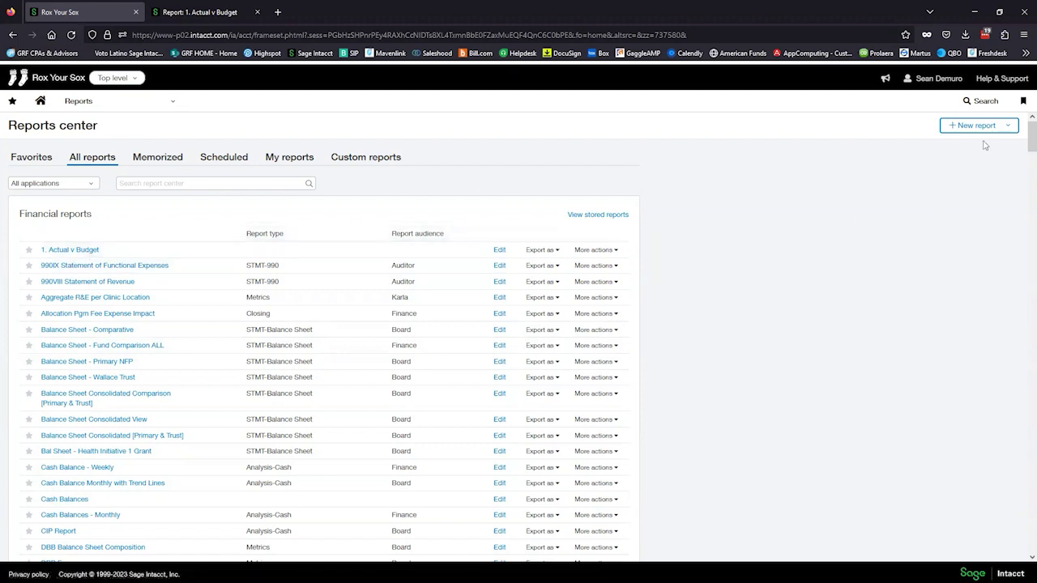
left_click(957, 139)
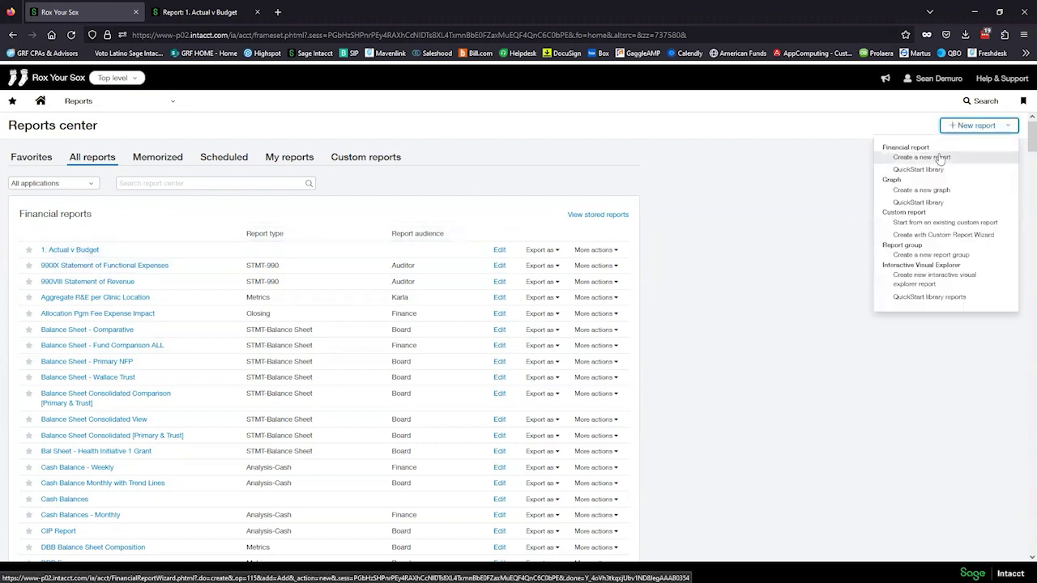
left_click(942, 155)
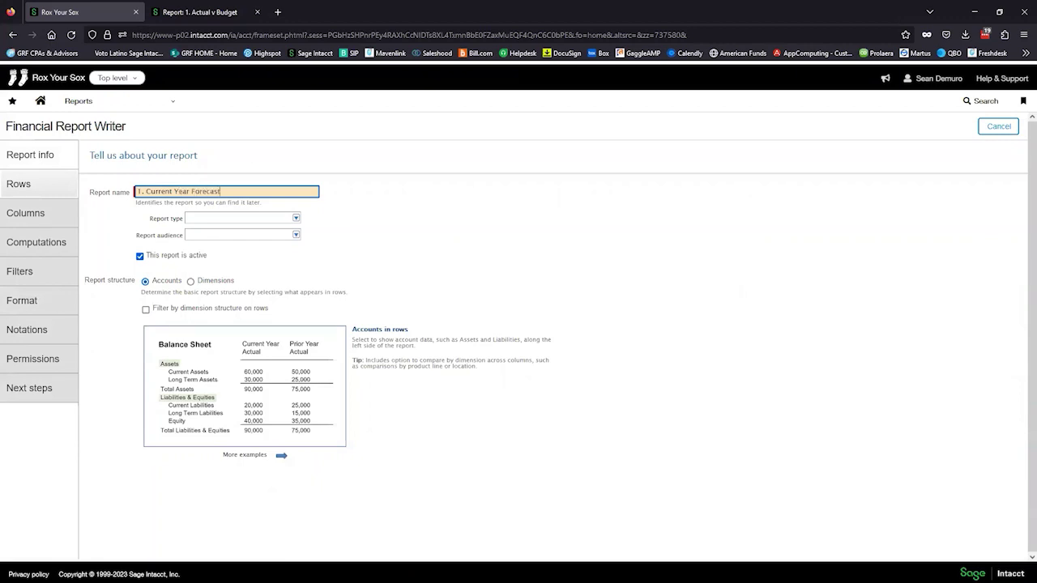
Include the Change In Net Assets account group as the report's rows.
left_click(71, 190)
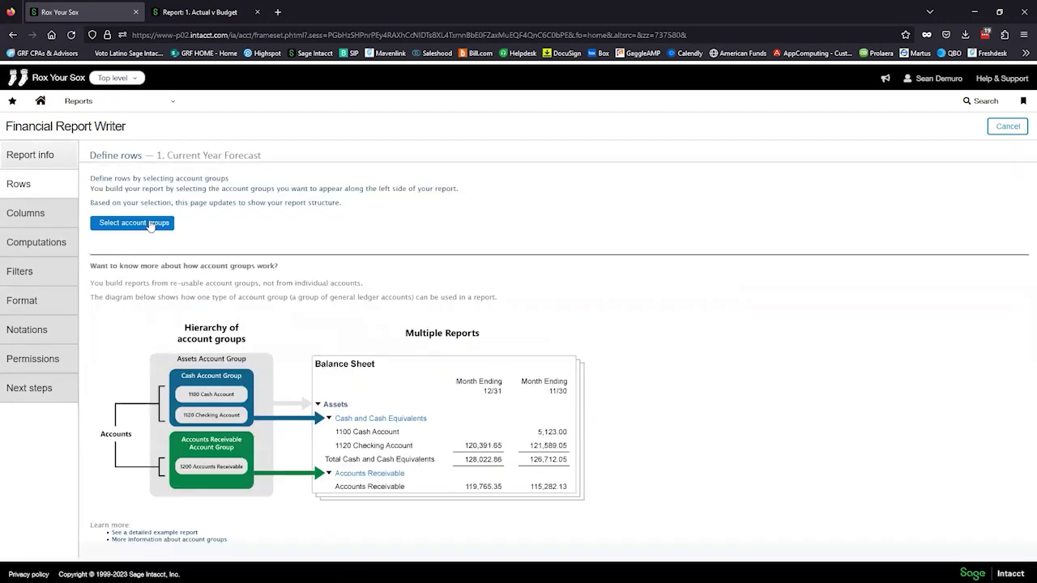
left_click(149, 222)
type("Change in Net Assets")
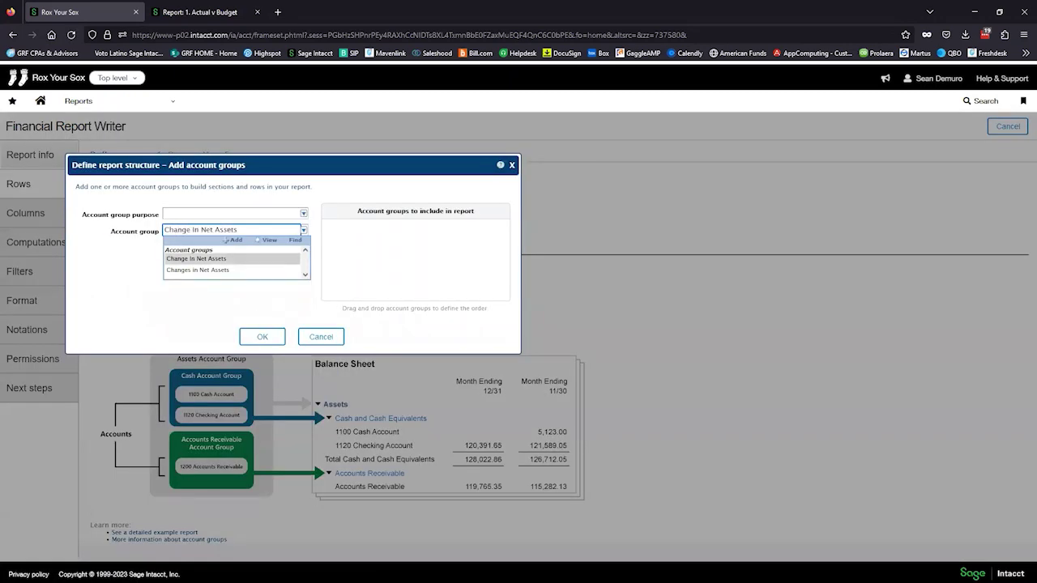
key("Return")
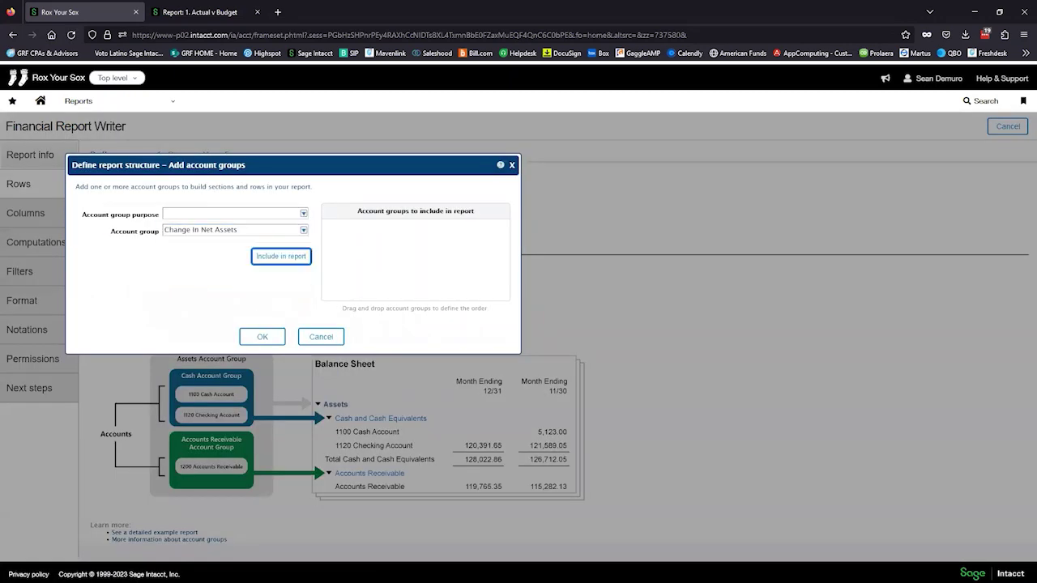
left_click(282, 255)
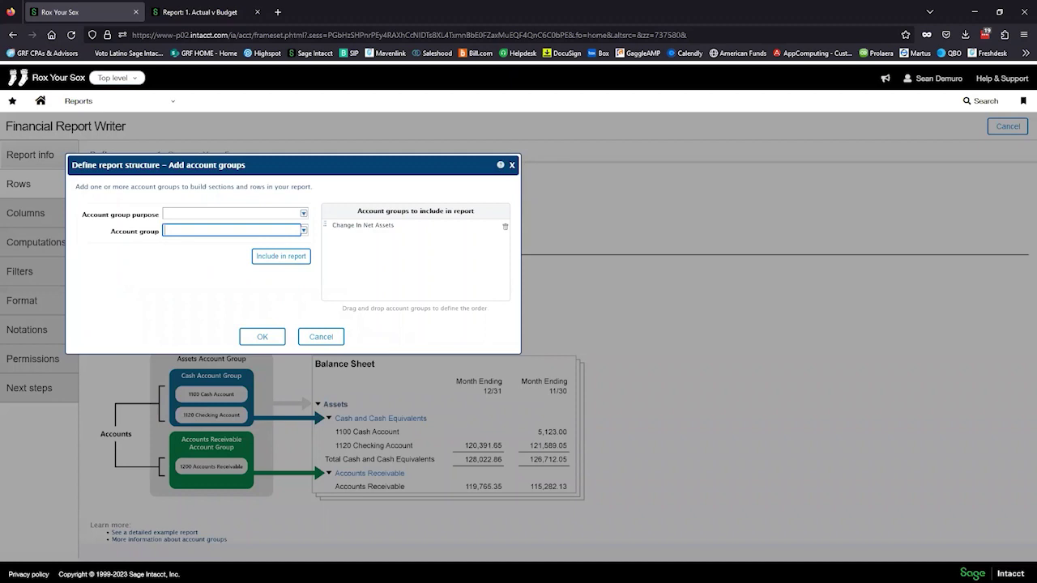
left_click(254, 342)
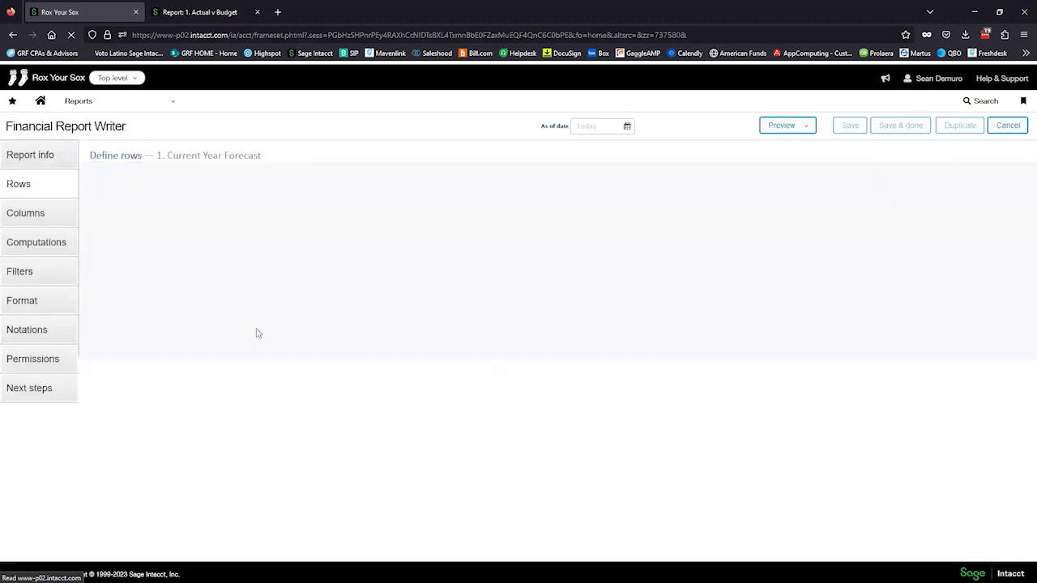
left_click(39, 215)
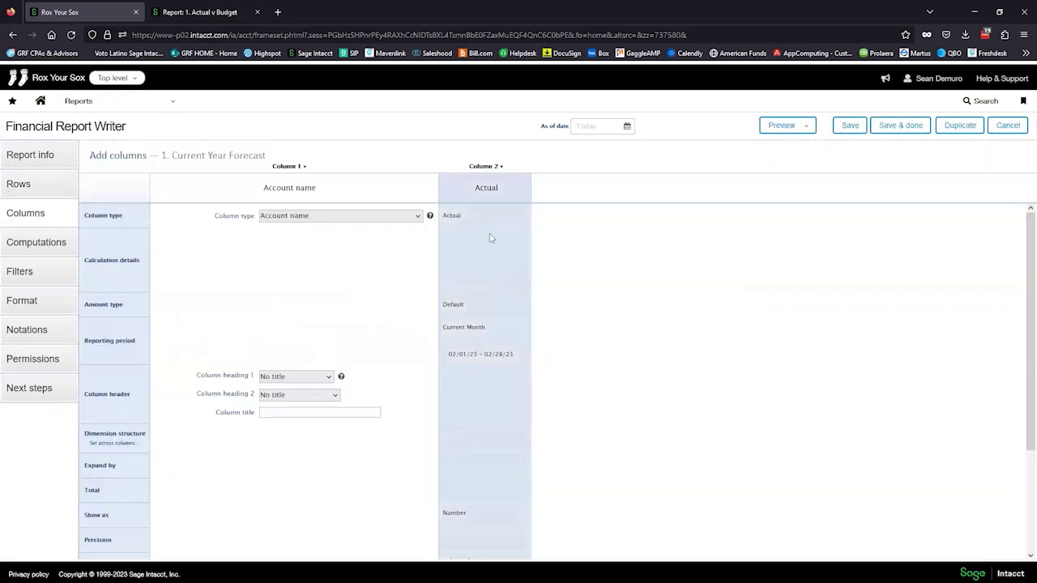
Change the second column's type from Actual to Forecast – Full period.
left_click(491, 237)
left_click(430, 214)
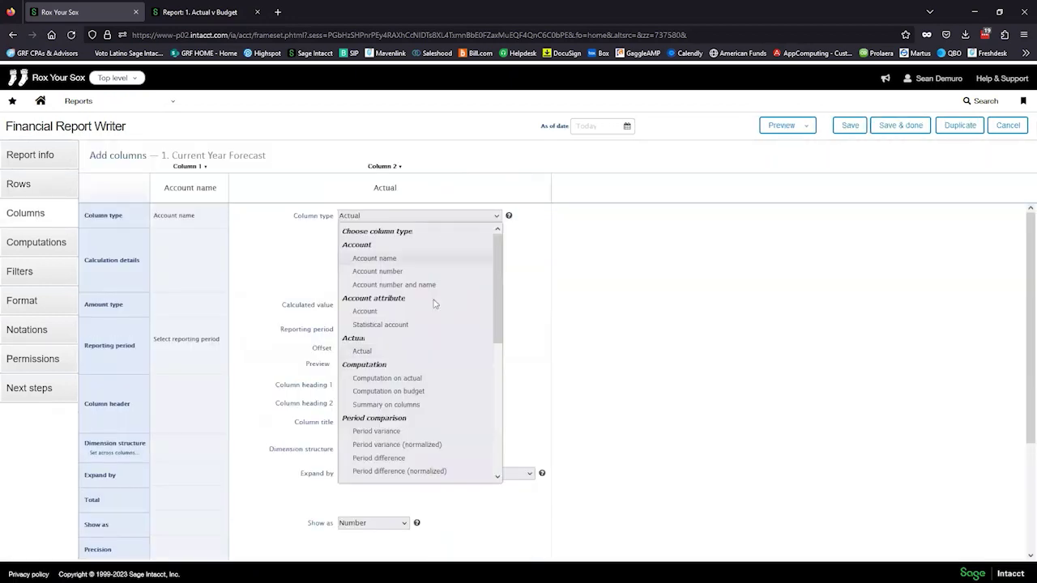
scroll(435, 298, "down", 8)
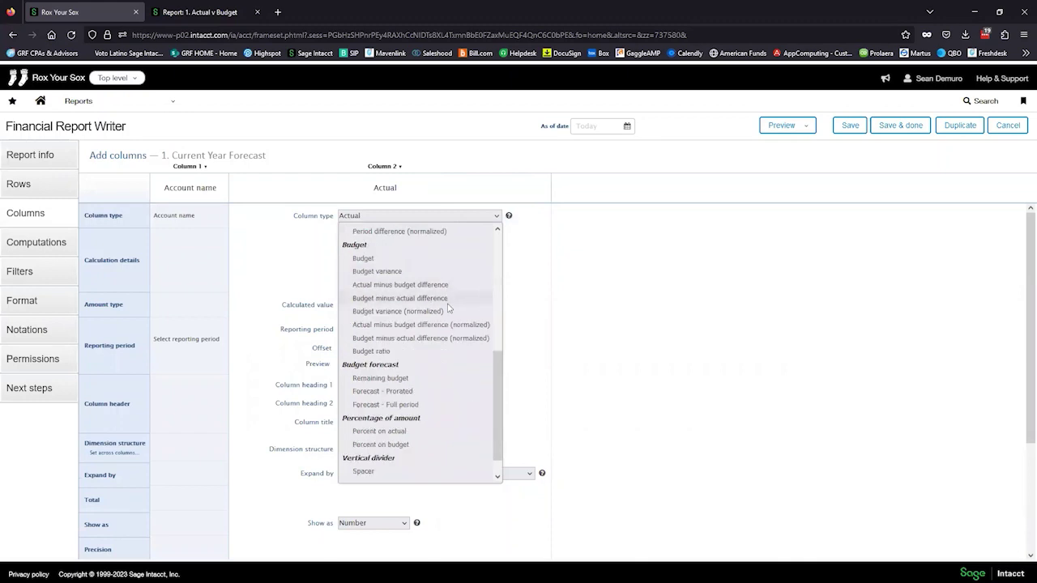
left_click(404, 406)
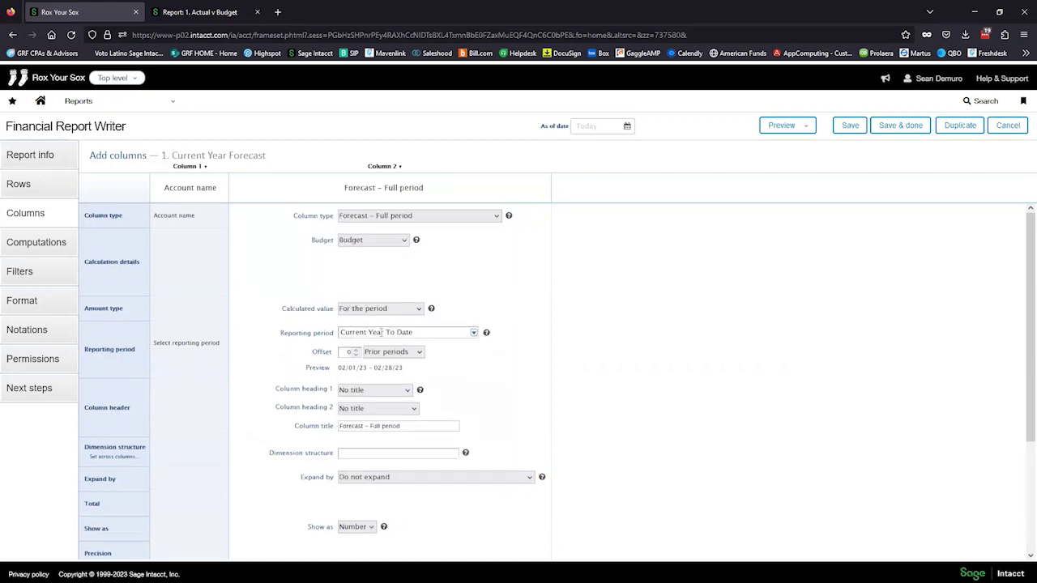
Expand the forecast column by time period into months and set the as-of date to 12/31/2022.
scroll(451, 422, "down", 1)
left_click(445, 422)
left_click(409, 454)
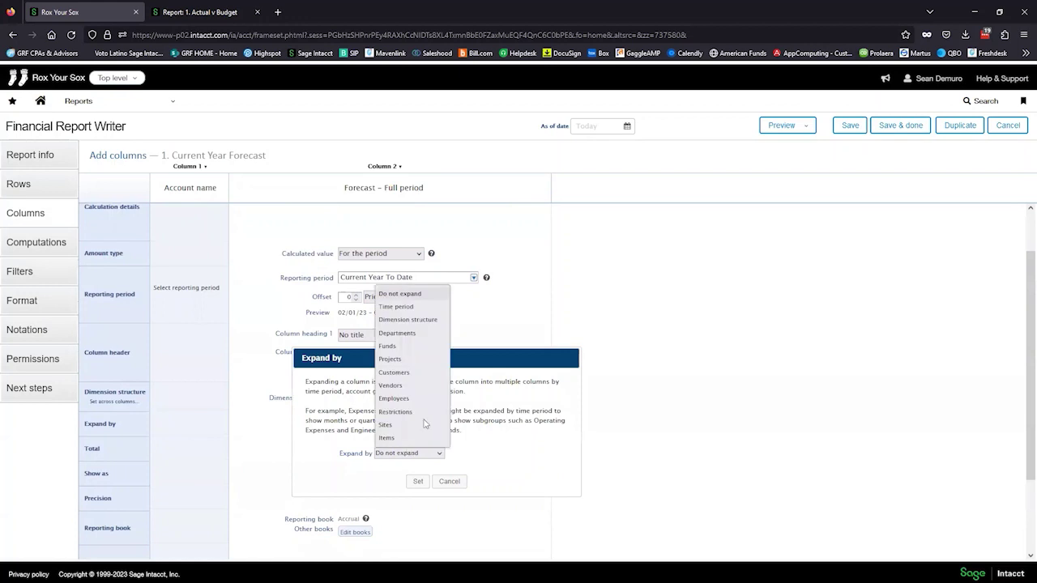
left_click(409, 305)
left_click(397, 468)
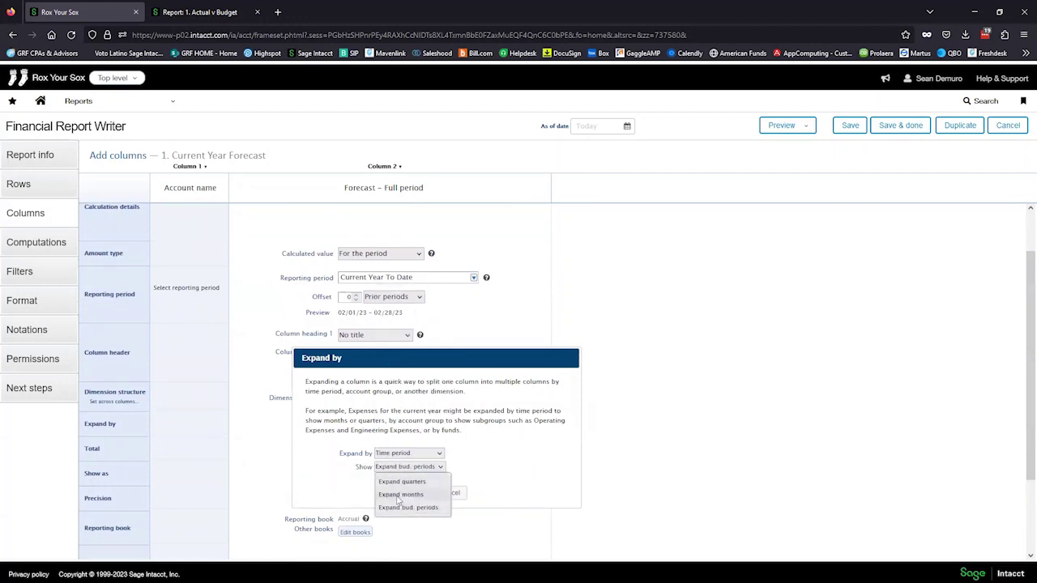
left_click(394, 503)
left_click(418, 493)
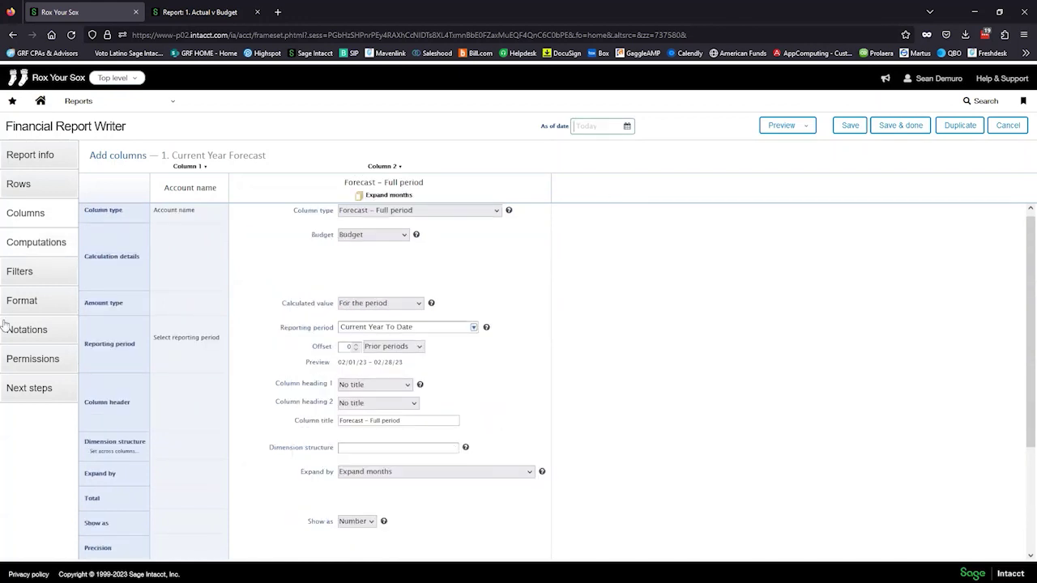
type("12/31/22")
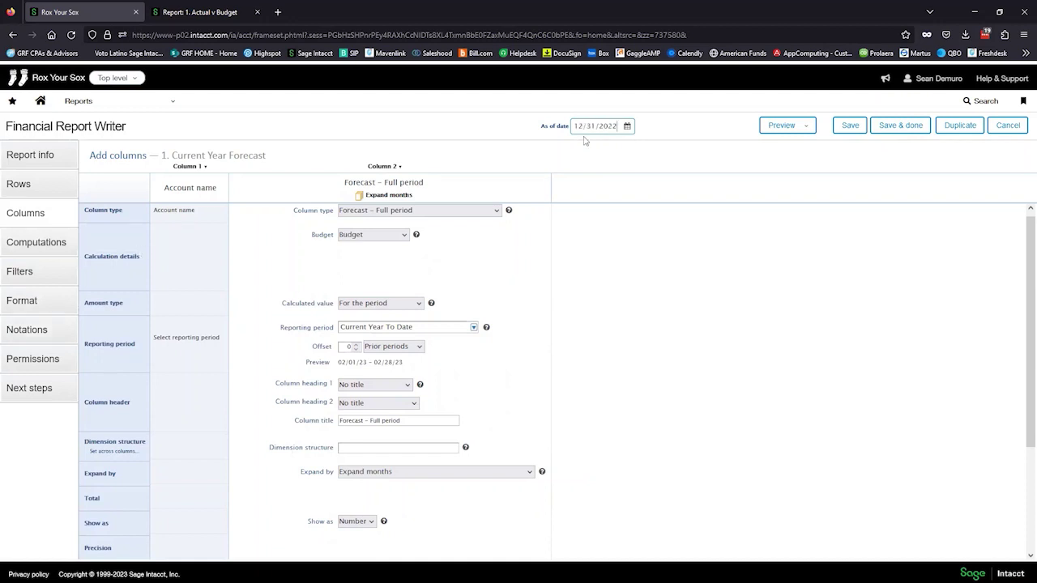
Preview the Current Year Forecast report as a live HTML page, then return to the report writer.
left_click(781, 124)
left_click(782, 146)
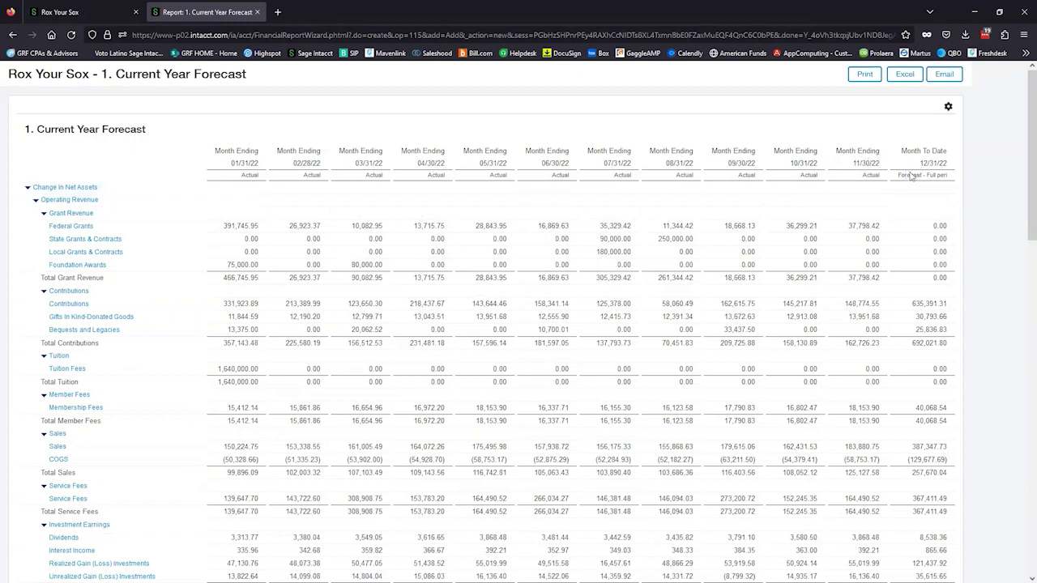
left_click(125, 5)
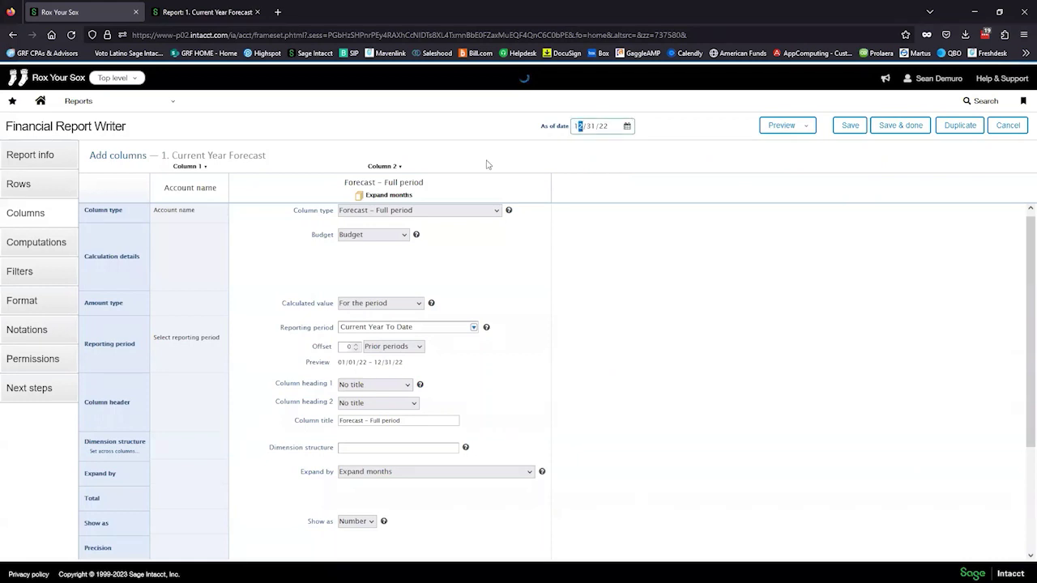
Preview the report as of 10/31/22 as live HTML, showing monthly actuals through September.
left_click(787, 123)
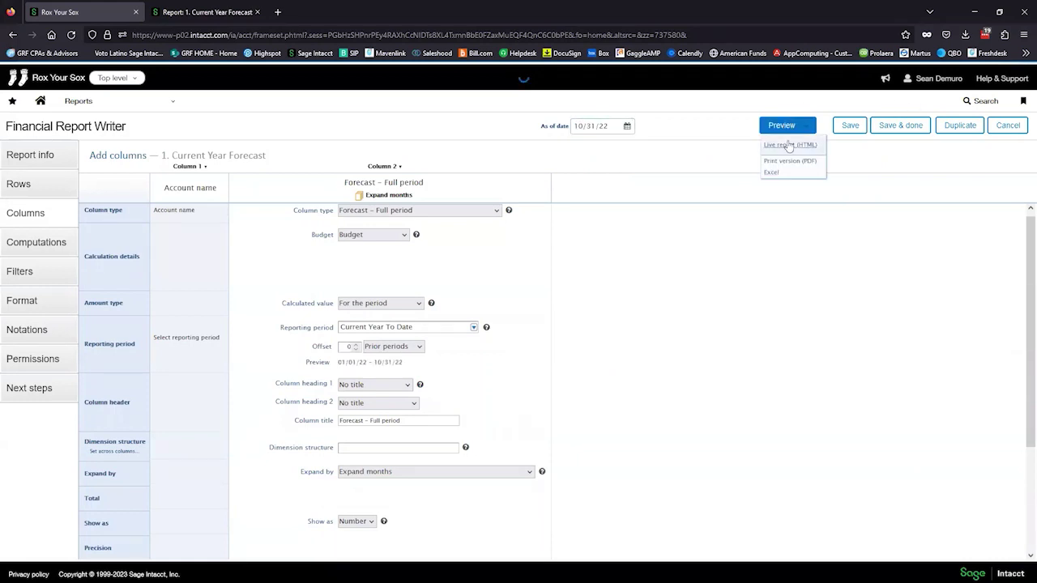
left_click(790, 145)
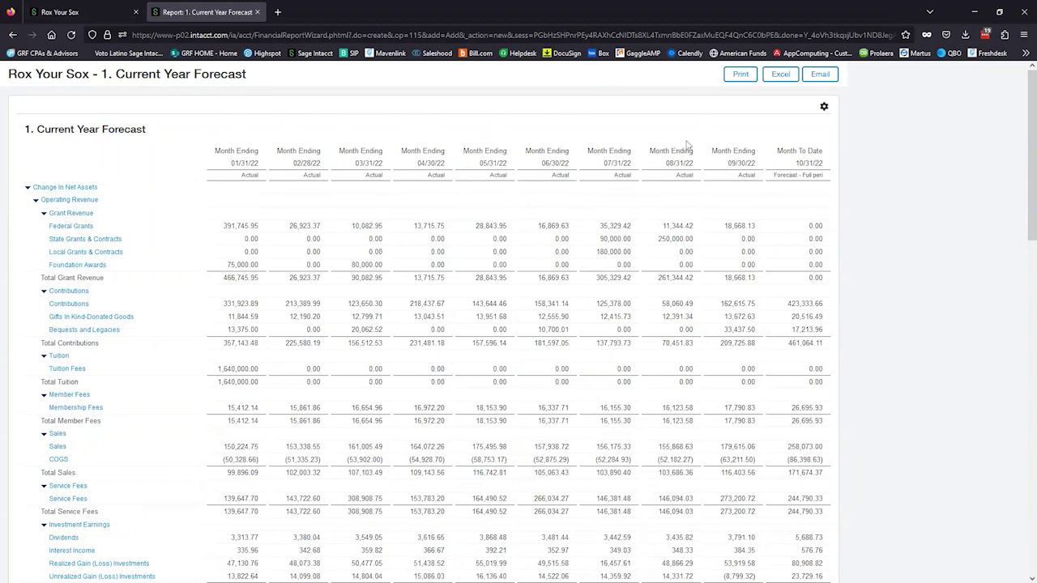
left_click(123, 10)
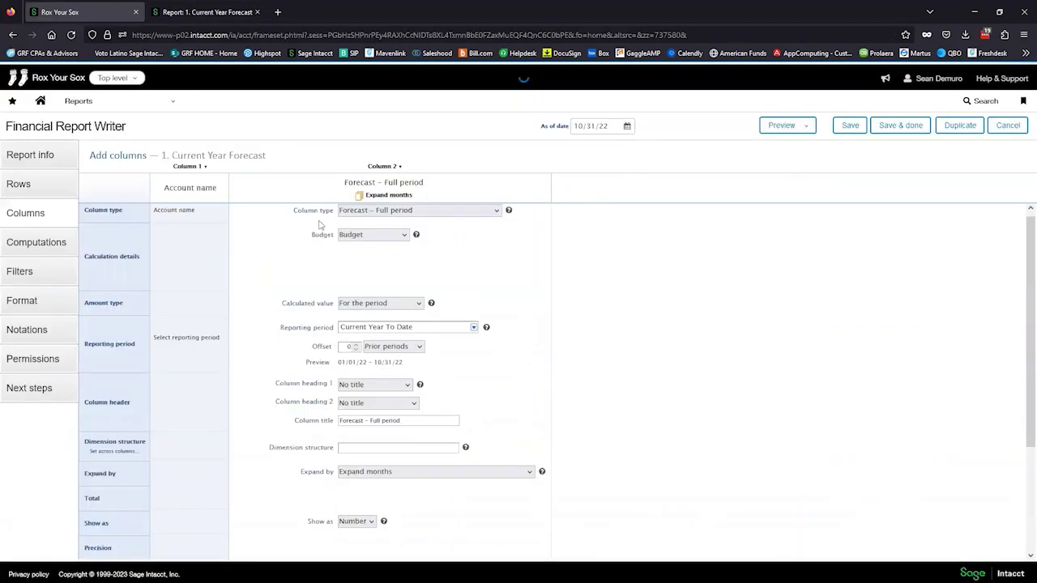
Change the forecast column's reporting period from Year To Date to Current Year.
left_click(386, 326)
left_click_drag(369, 327, 422, 323)
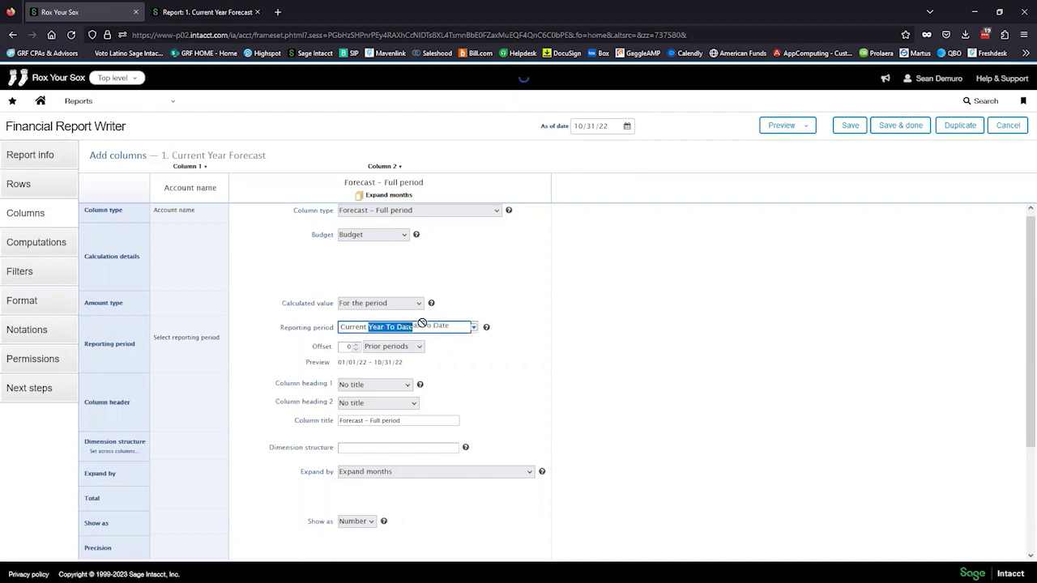
key("BackSpace")
key("BackSpace")
key("BackSpace")
key("BackSpace")
key("BackSpace")
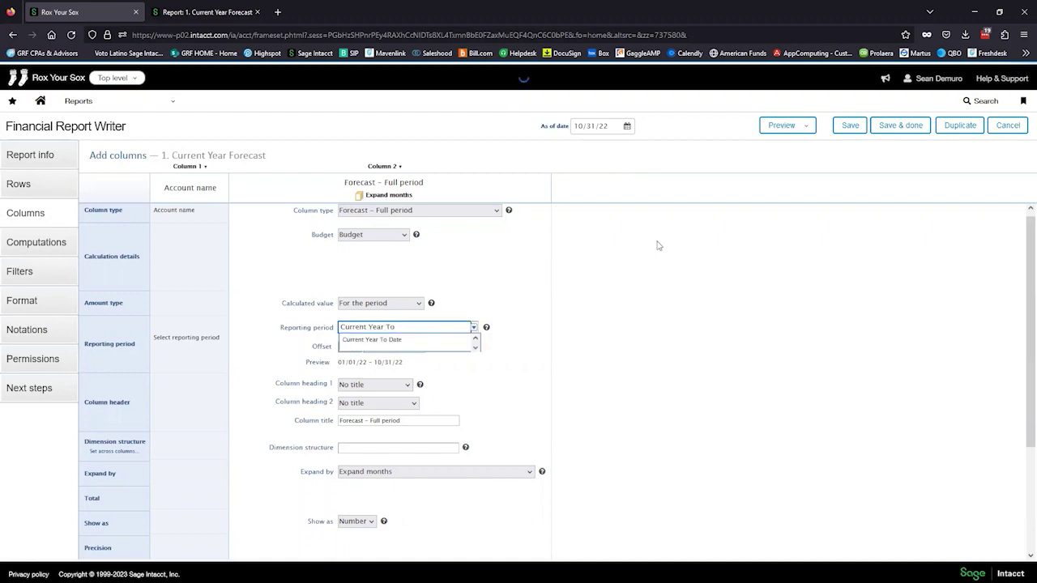
key("BackSpace")
key("BackSpace")
key("BackSpace")
left_click(727, 234)
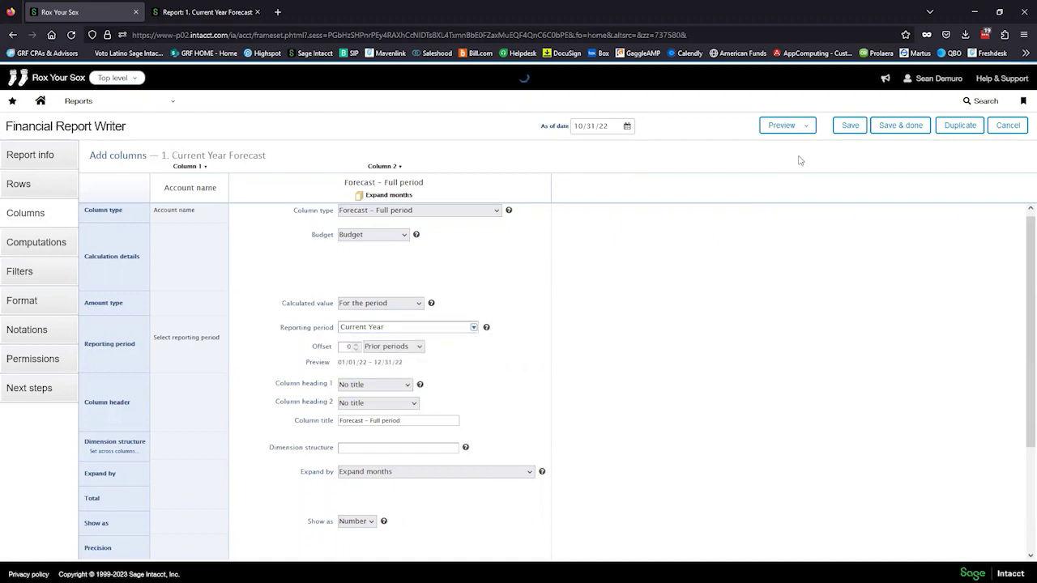
Preview the updated report as live HTML, then save the Current Year Forecast report.
left_click(787, 132)
left_click(790, 145)
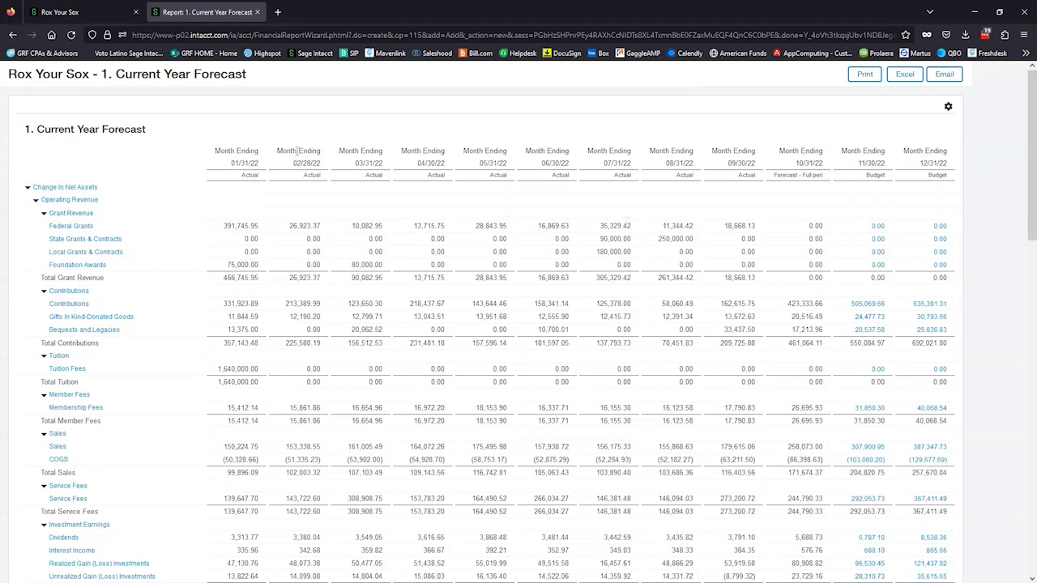
left_click(120, 5)
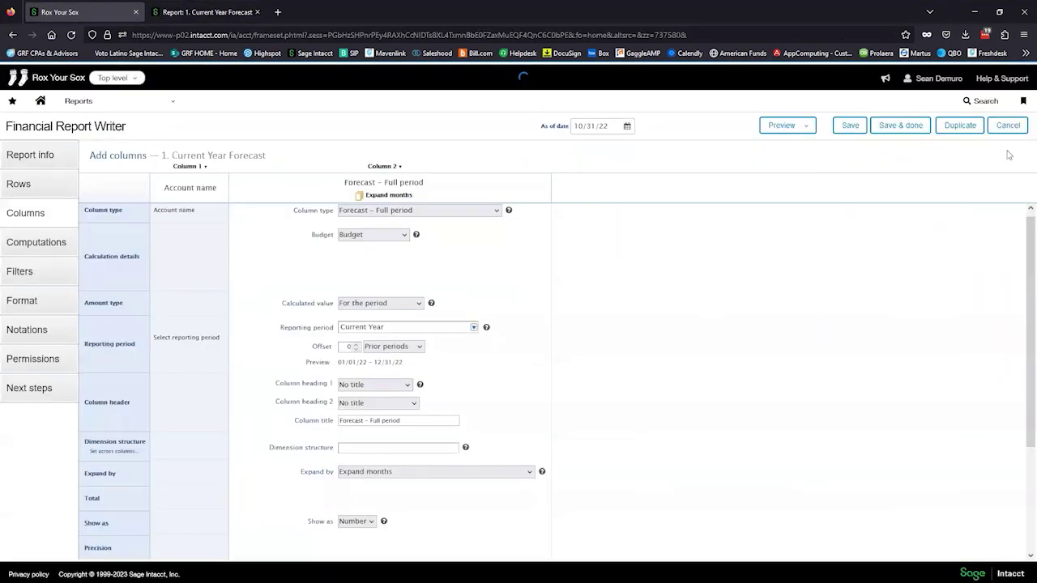
left_click(894, 122)
left_click(565, 345)
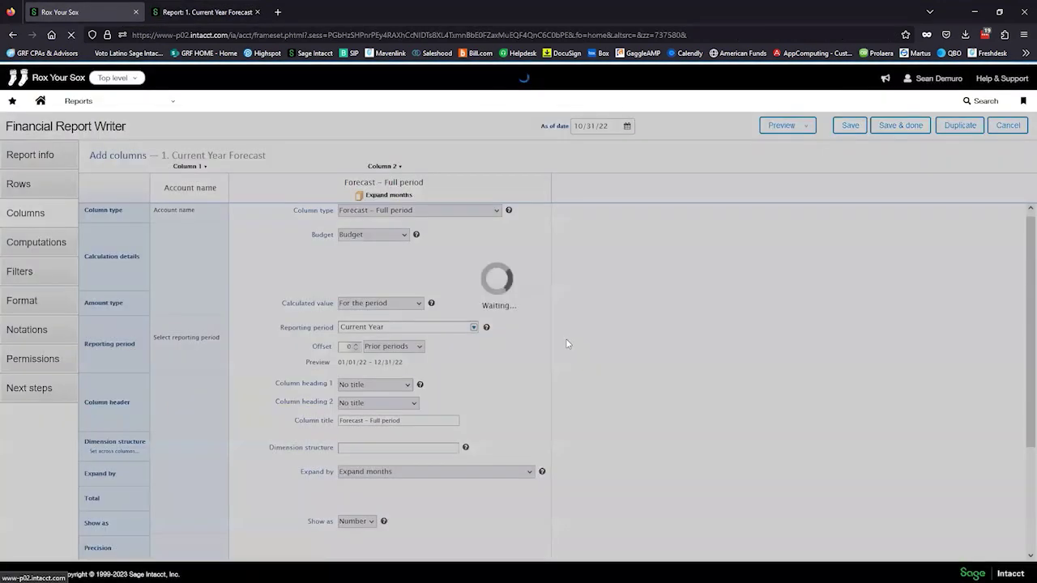